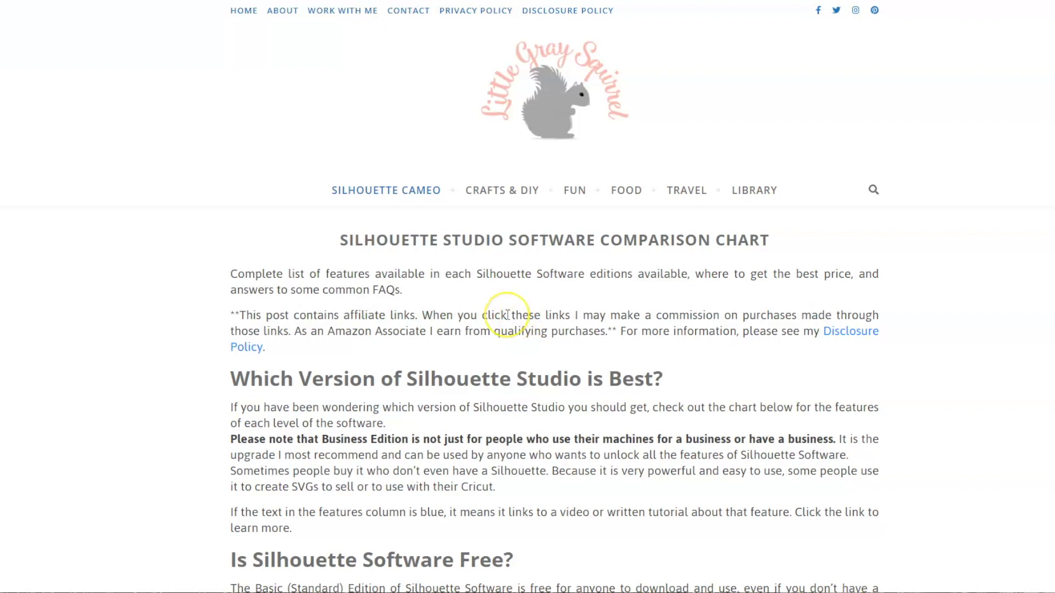
Read through the blog's edition comparison chart, then follow the link to Silhouette America's software page.
scroll(508, 315, down, 3)
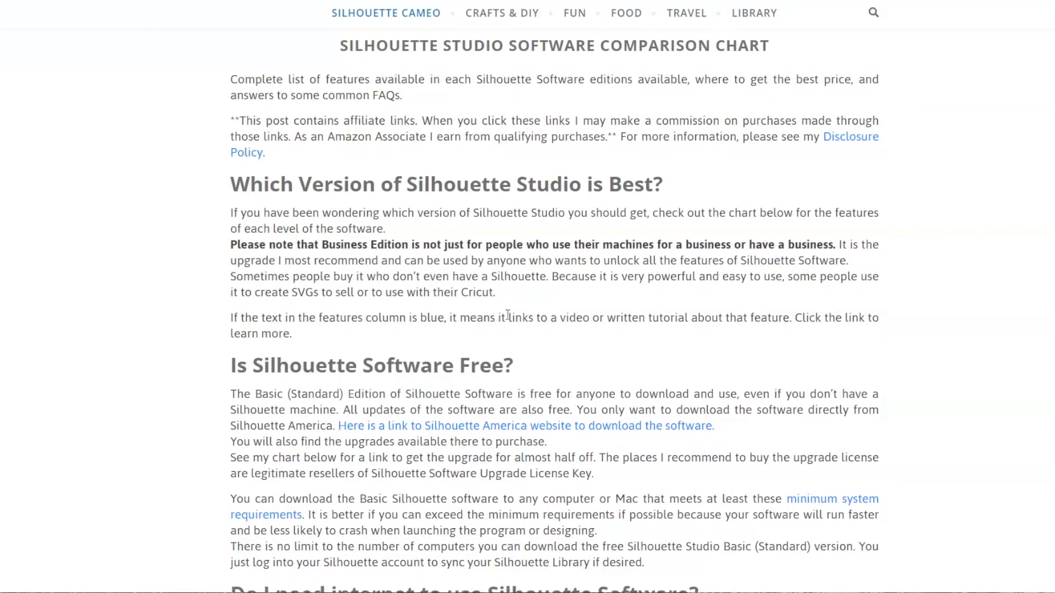
scroll(507, 314, down, 2)
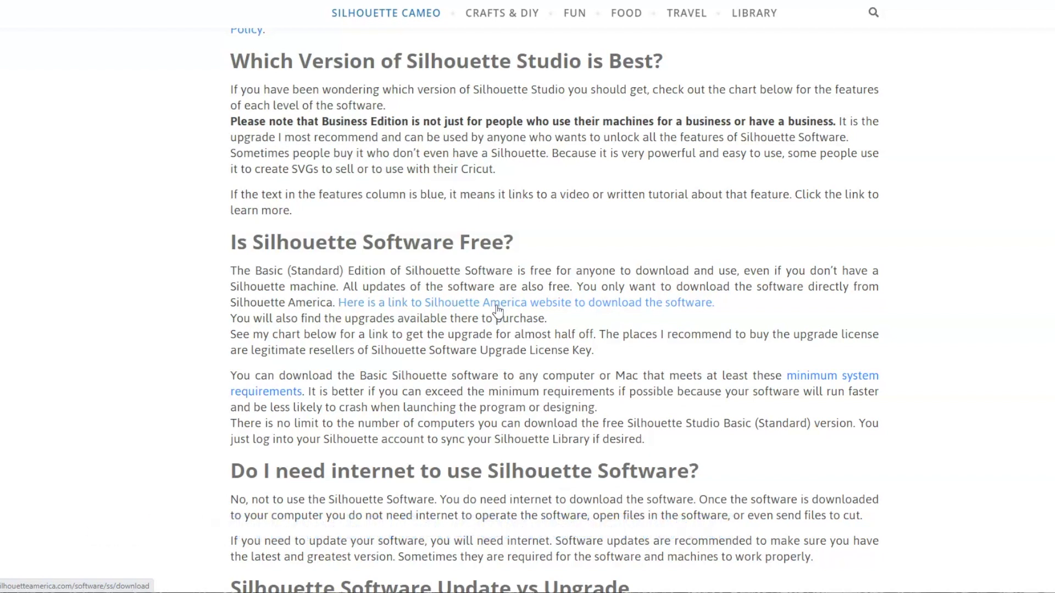
scroll(498, 310, down, 2)
scroll(498, 311, down, 3)
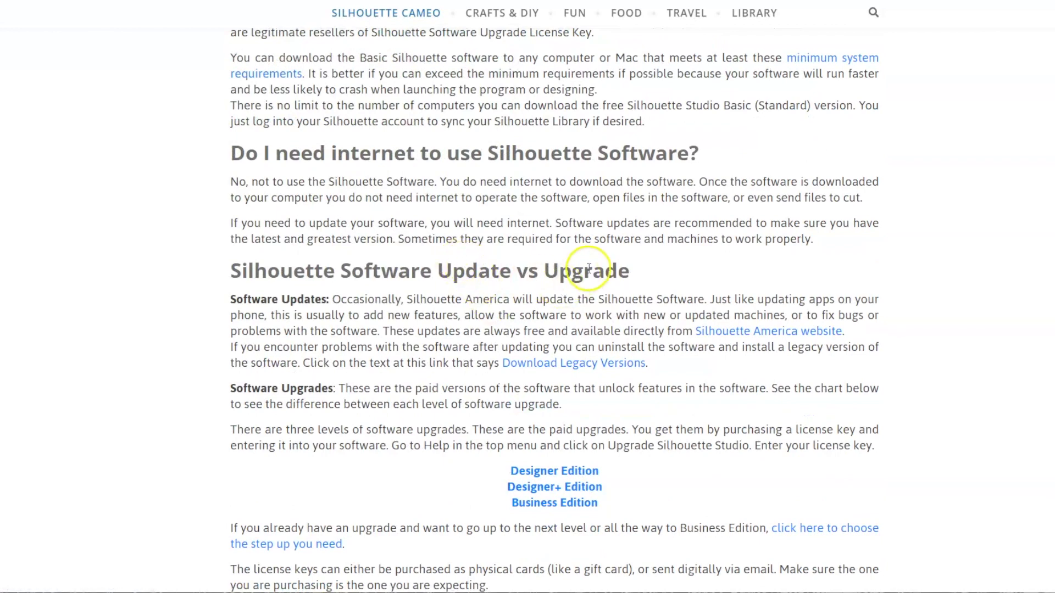
scroll(581, 338, down, 3)
scroll(582, 338, down, 6)
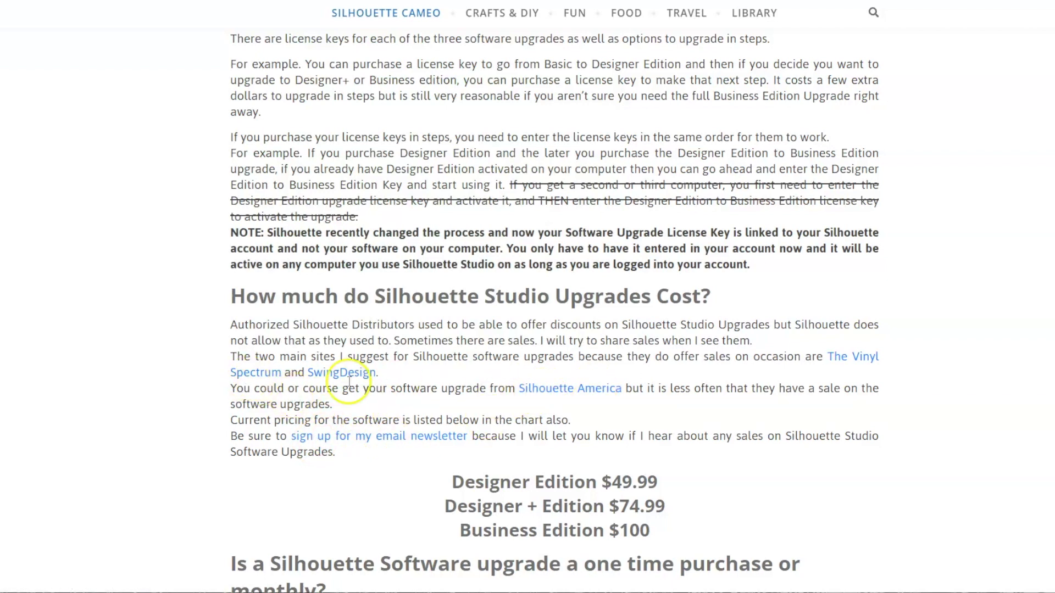
scroll(576, 374, down, 5)
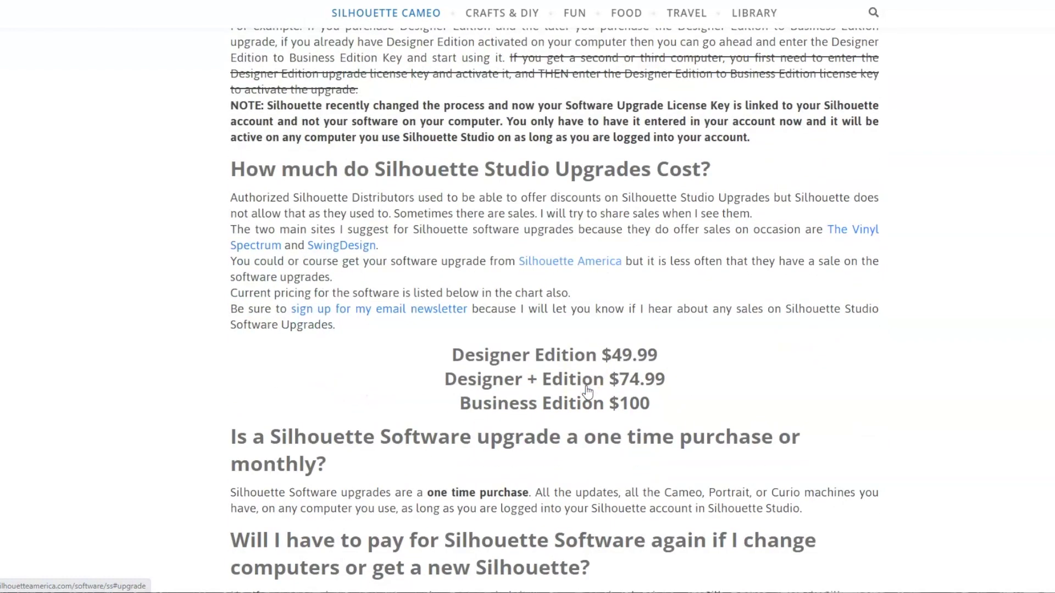
scroll(587, 392, down, 10)
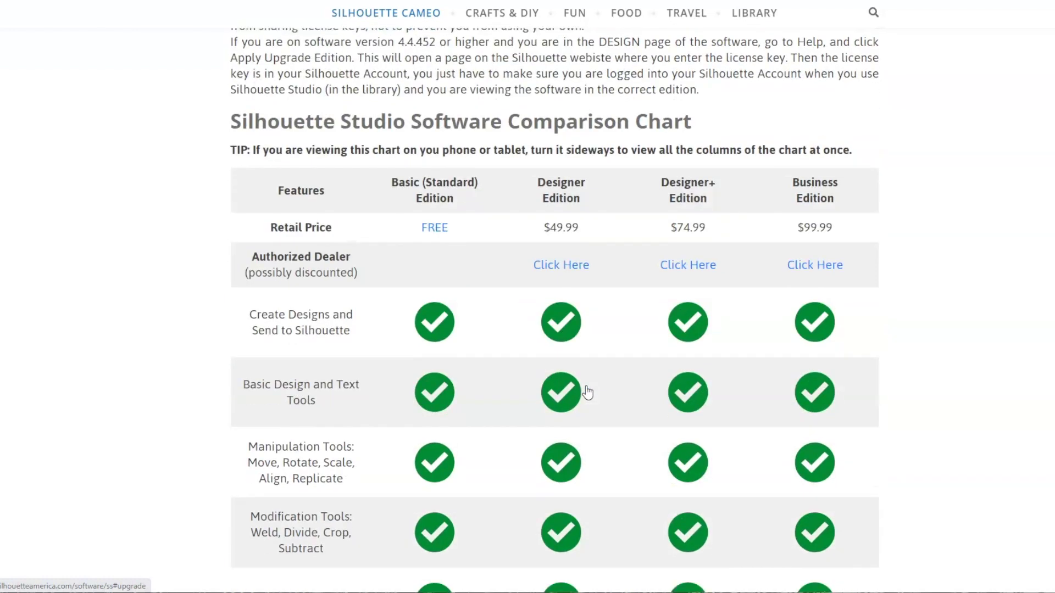
scroll(339, 303, down, 5)
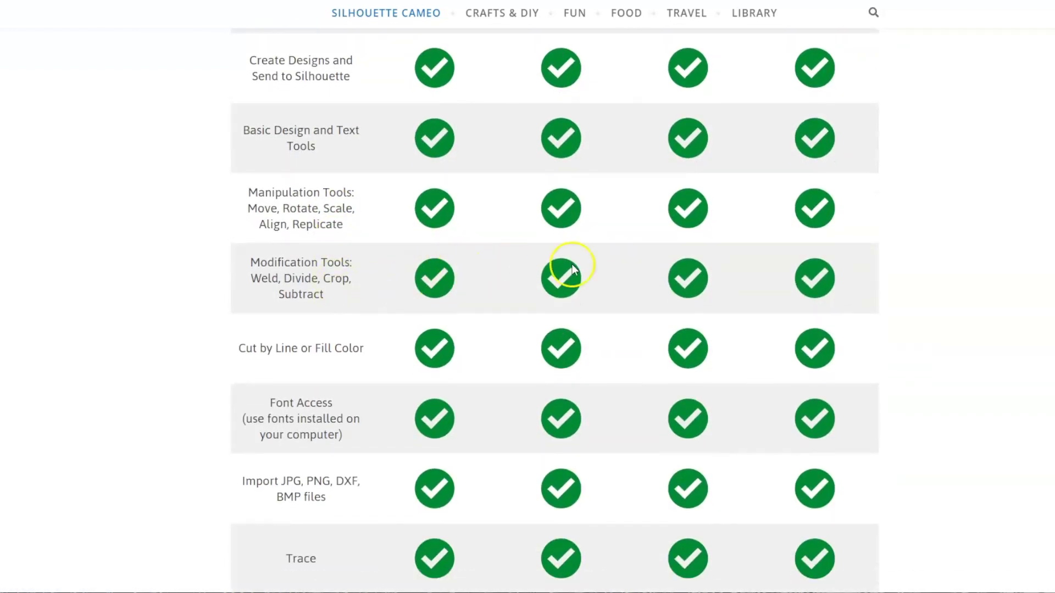
scroll(665, 274, down, 1)
scroll(664, 270, down, 10)
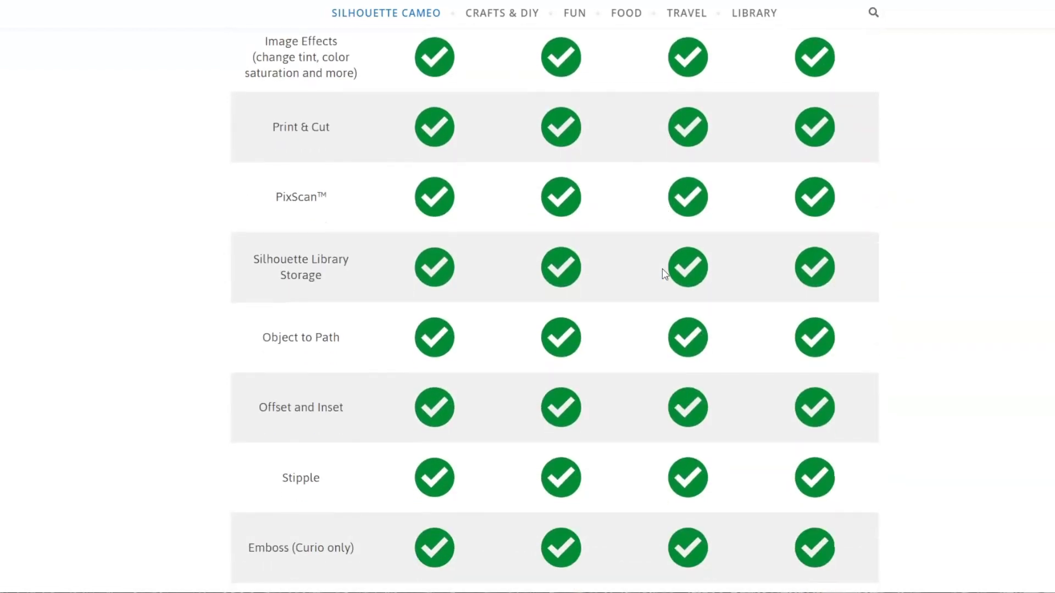
scroll(665, 273, down, 10)
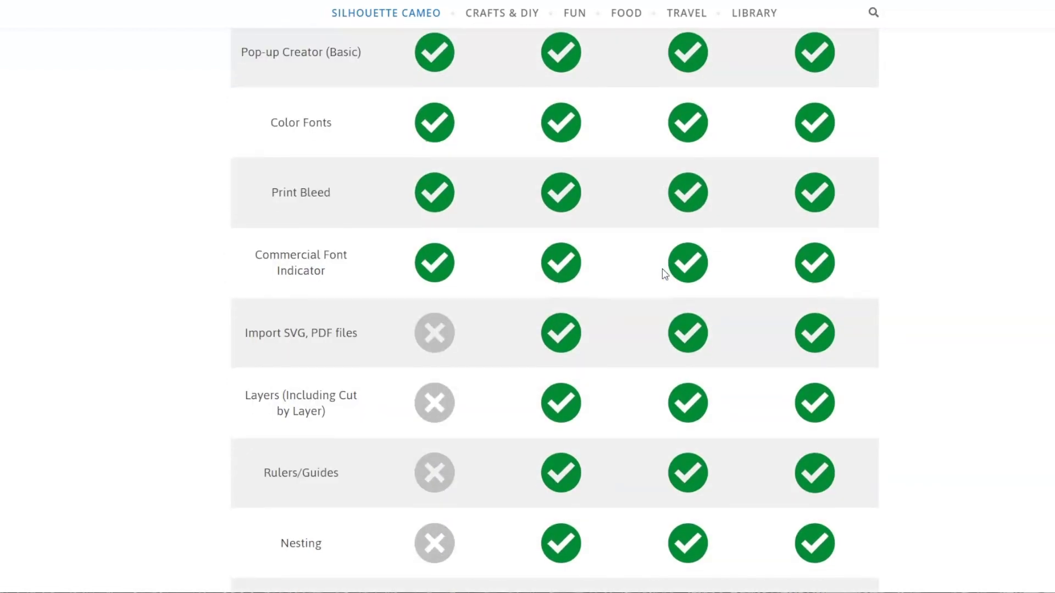
scroll(665, 273, up, 20)
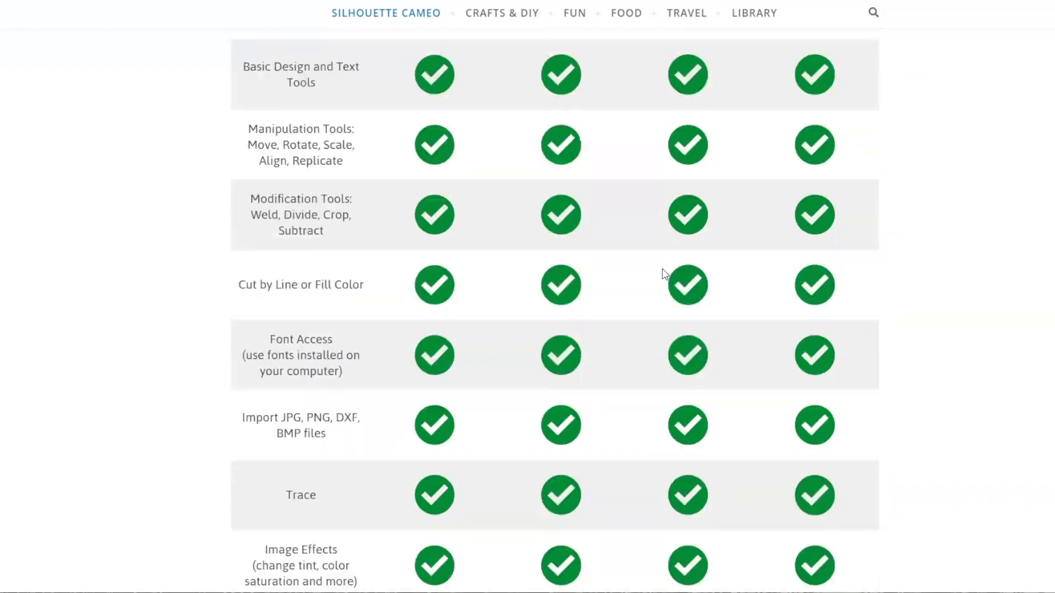
scroll(664, 273, up, 20)
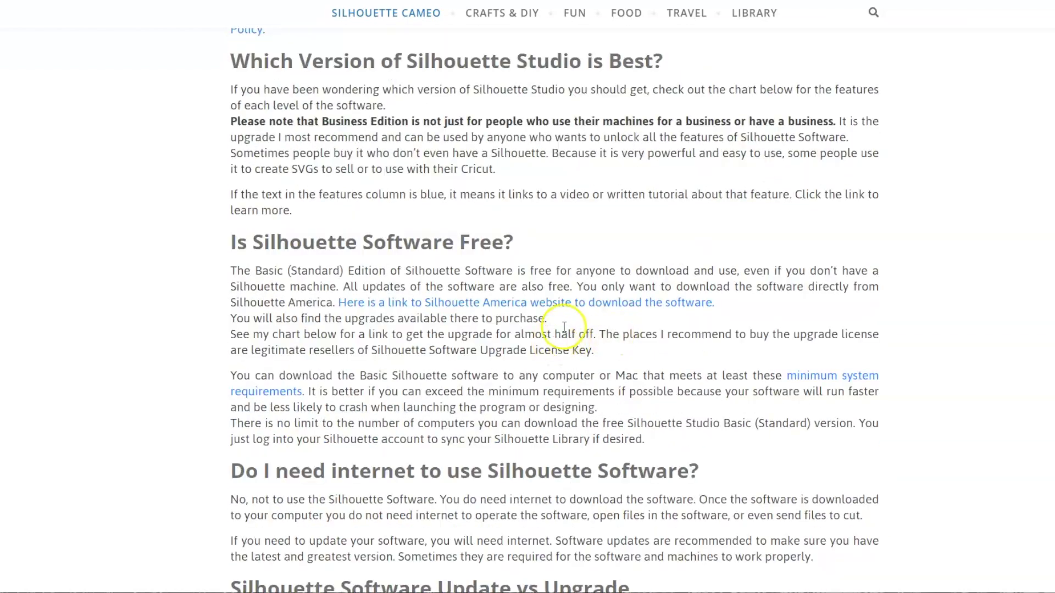
click(567, 309)
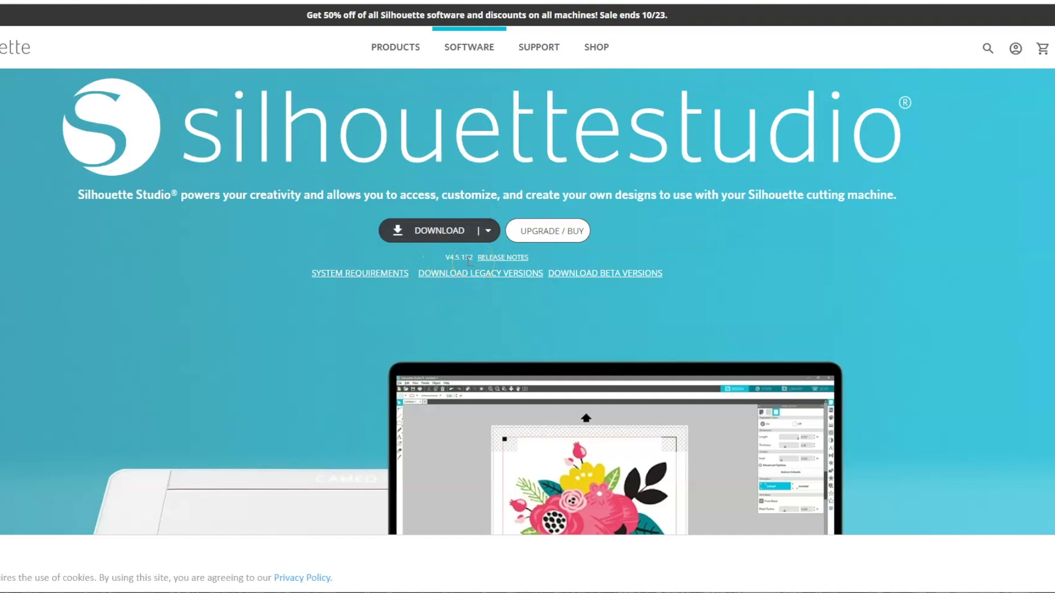
Check the current version V4.5.152 on the Silhouette Studio page and open Download Legacy Versions.
scroll(467, 278, down, 5)
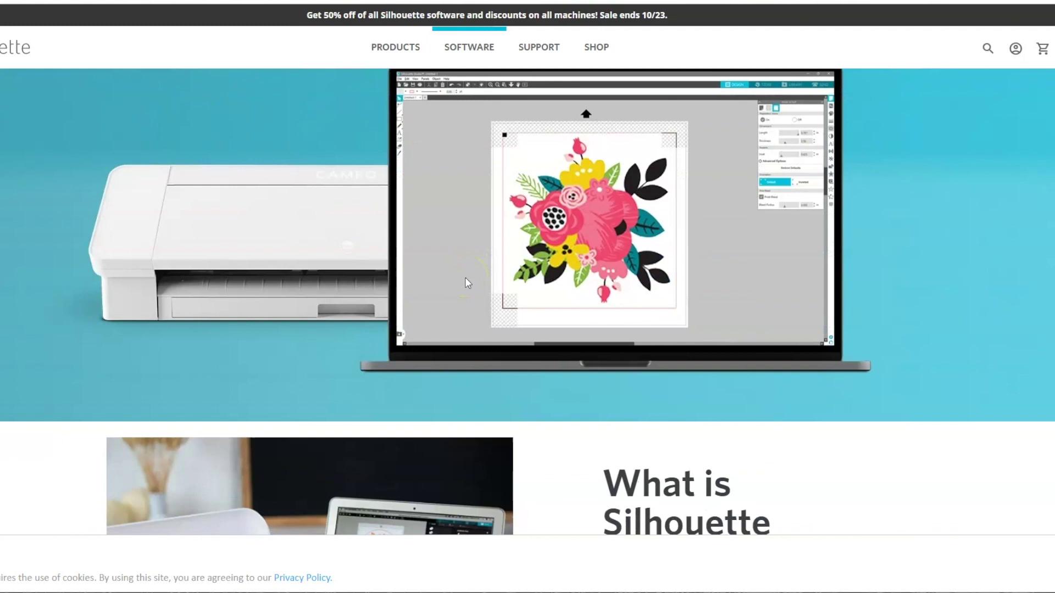
scroll(467, 283, down, 4)
scroll(467, 283, down, 5)
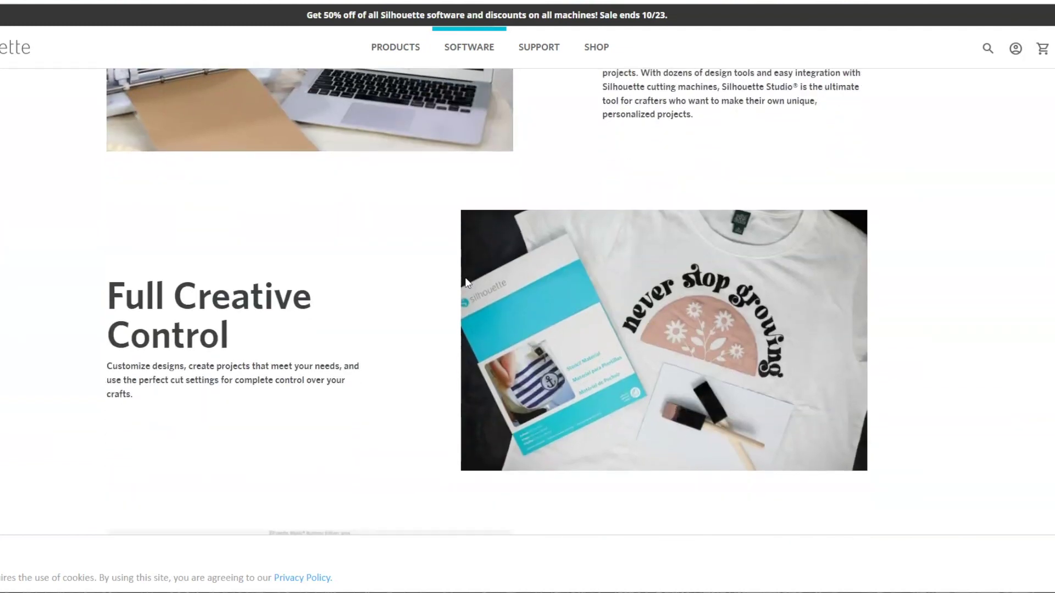
scroll(465, 282, up, 12)
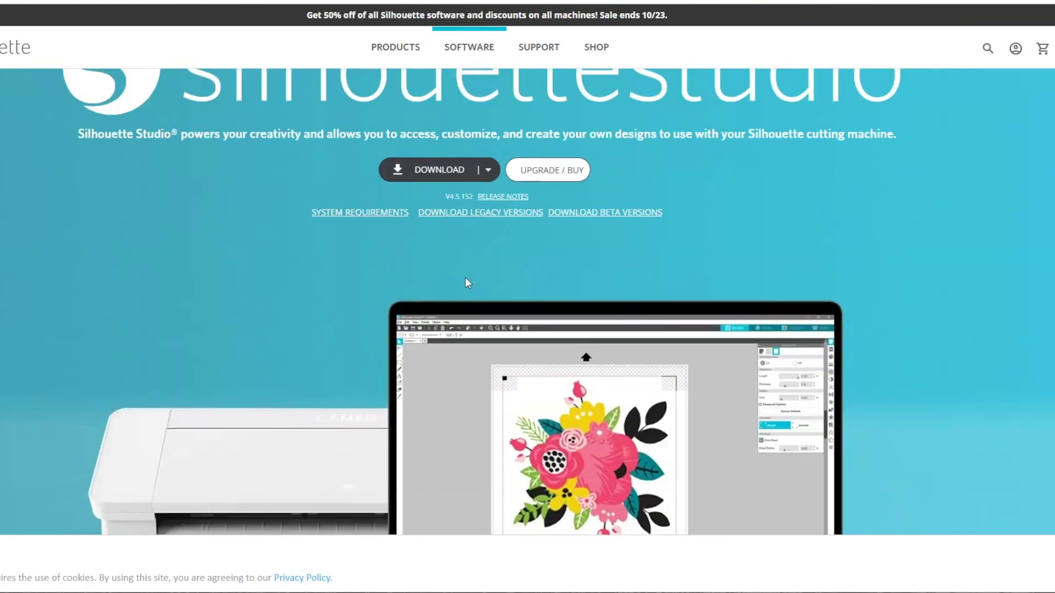
double_click(471, 197)
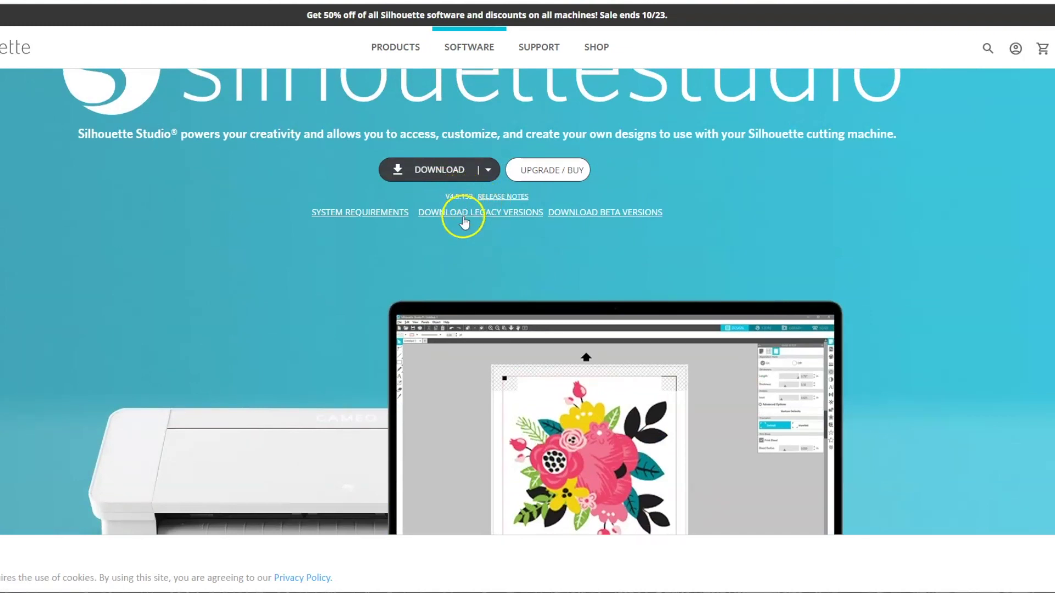
scroll(464, 223, up, 1)
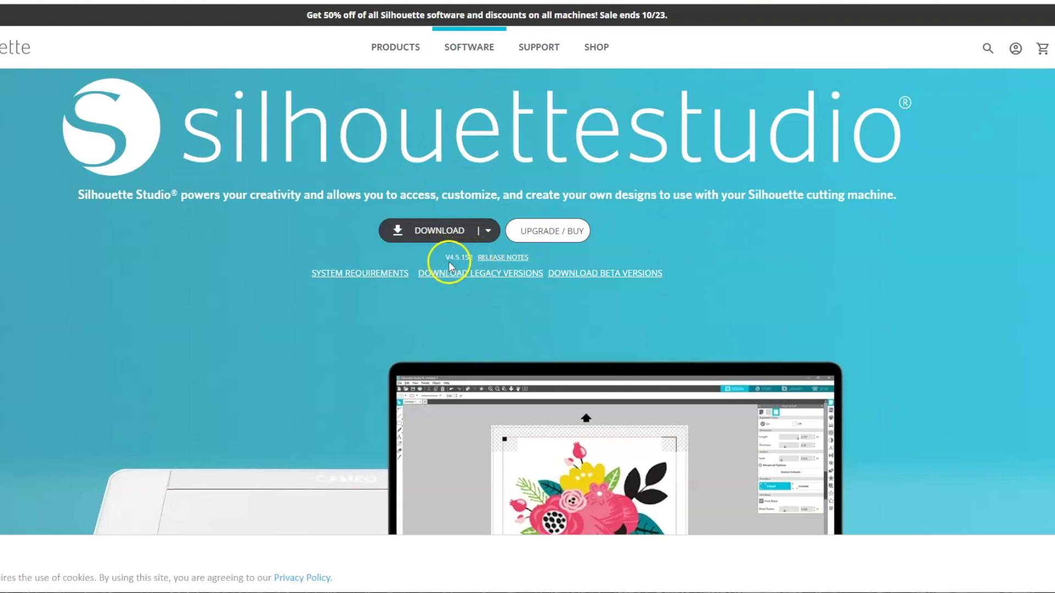
click(479, 274)
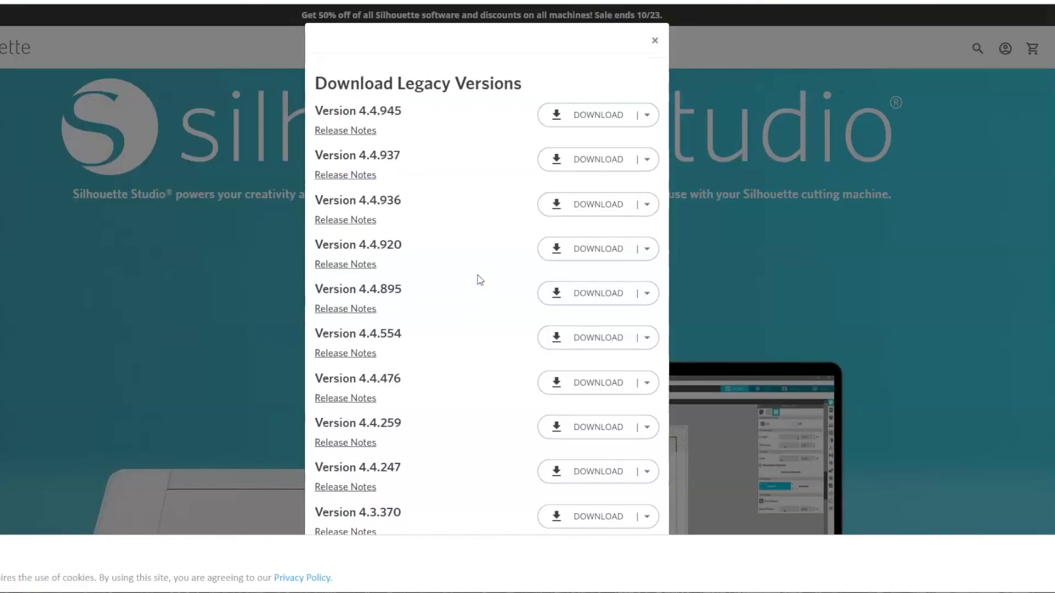
click(378, 334)
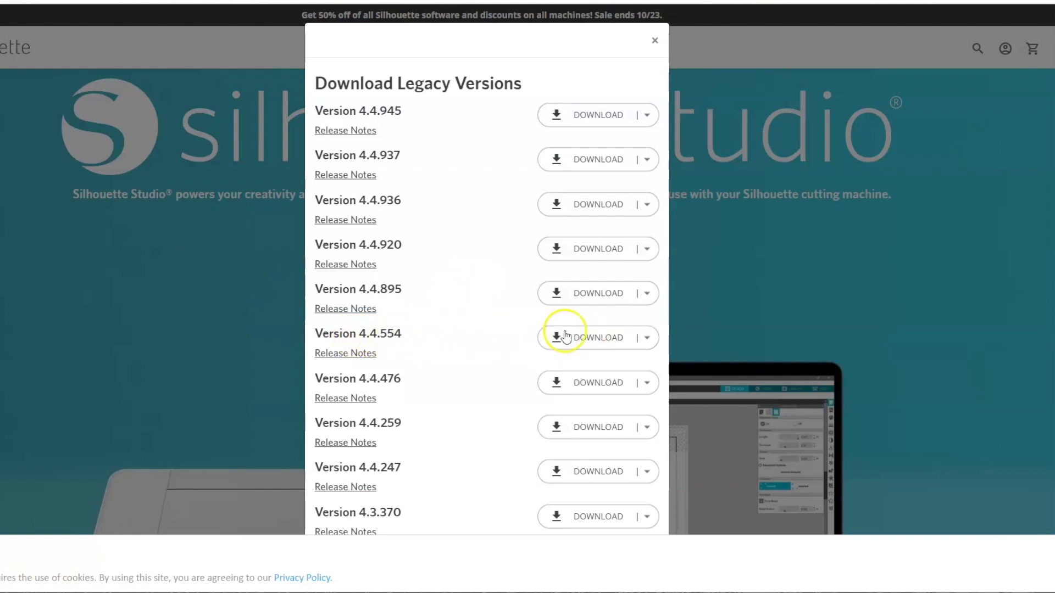
click(361, 353)
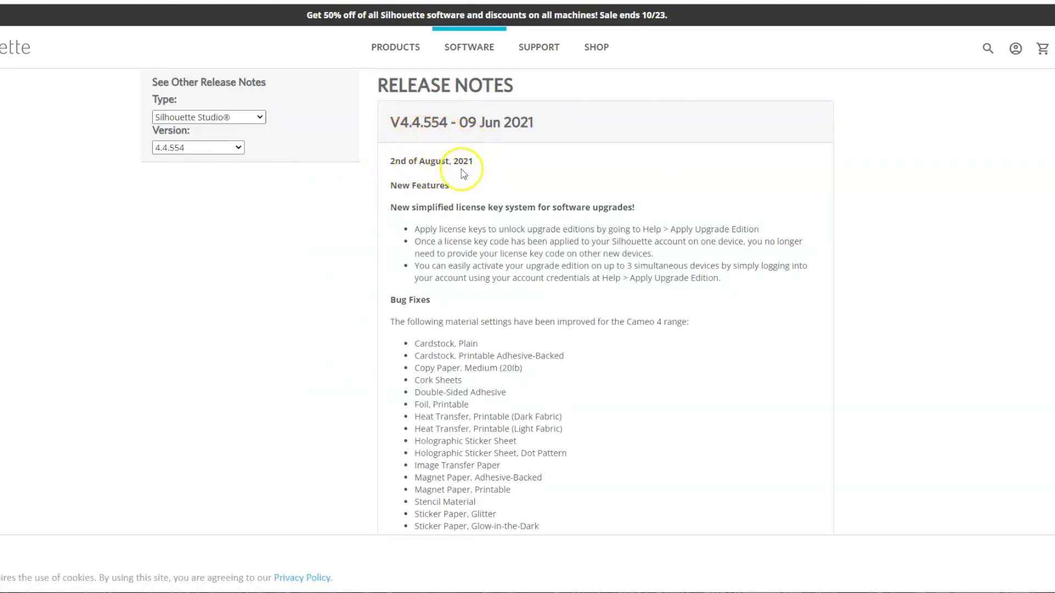
scroll(445, 195, down, 1)
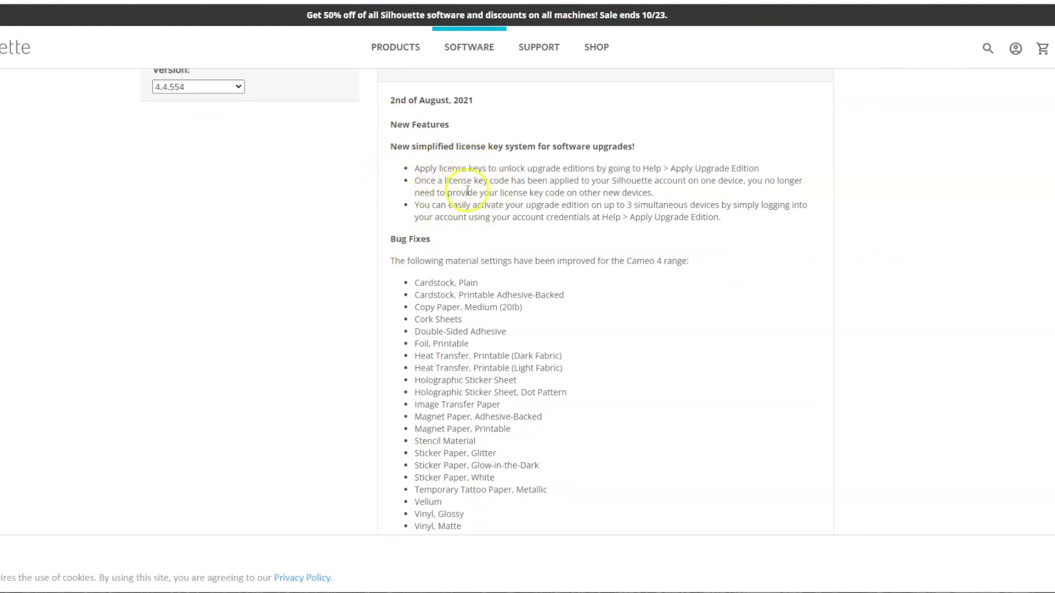
scroll(354, 258, down, 1)
scroll(353, 258, down, 1)
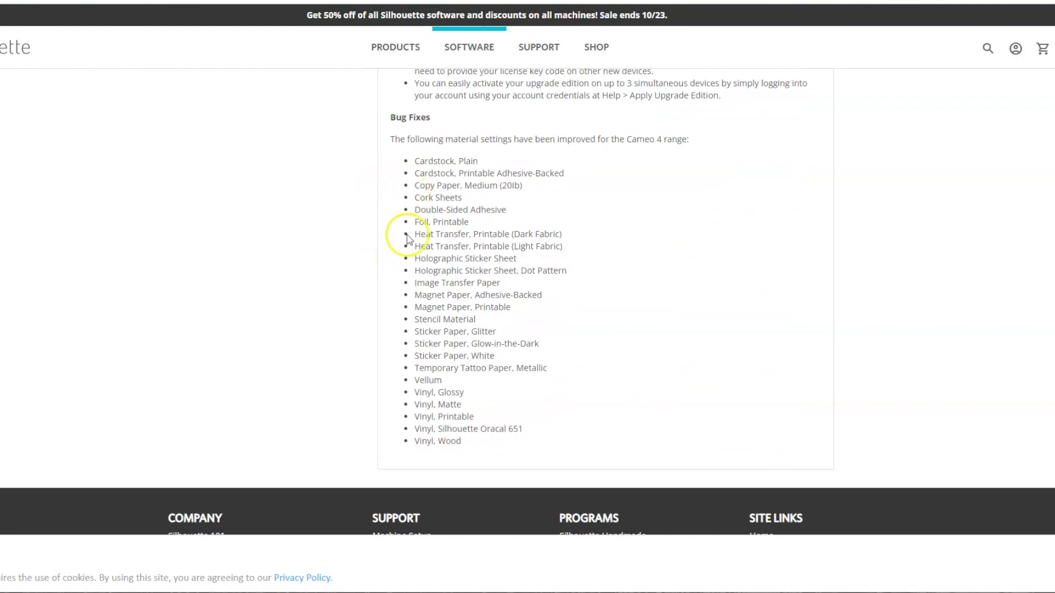
scroll(405, 301, up, 3)
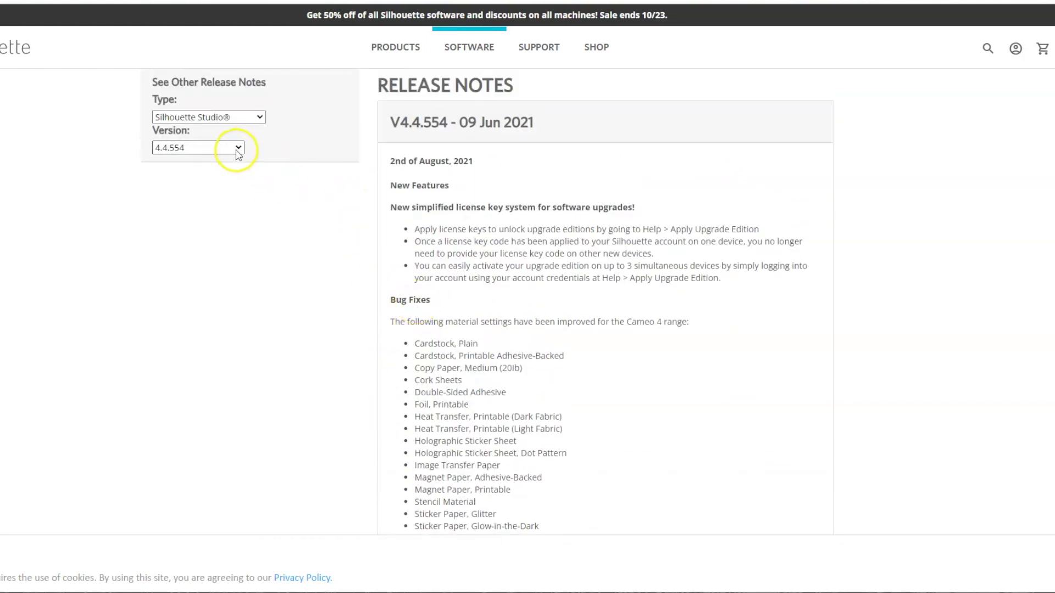
click(236, 147)
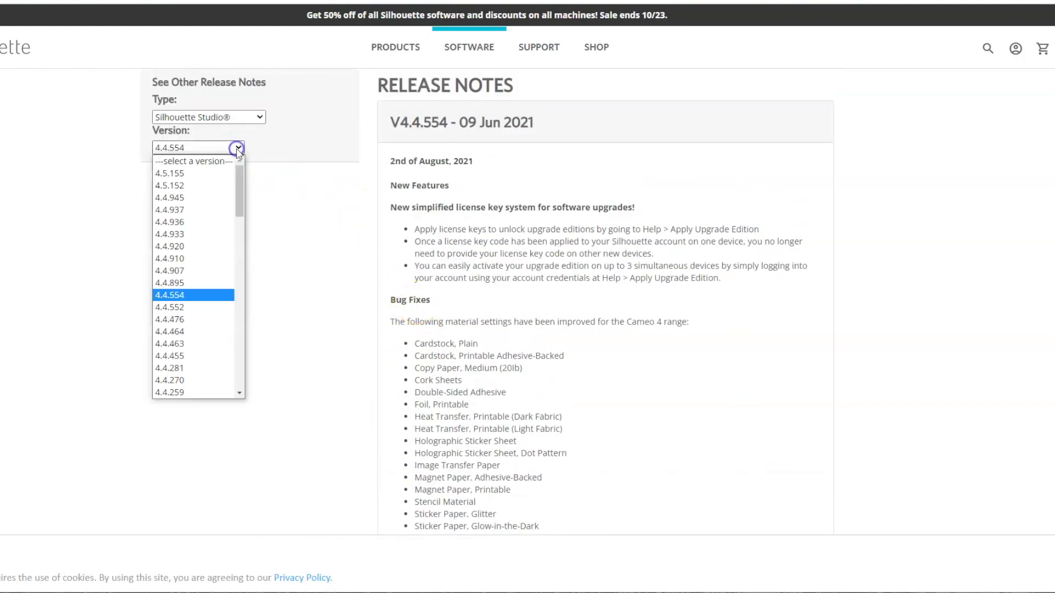
click(166, 198)
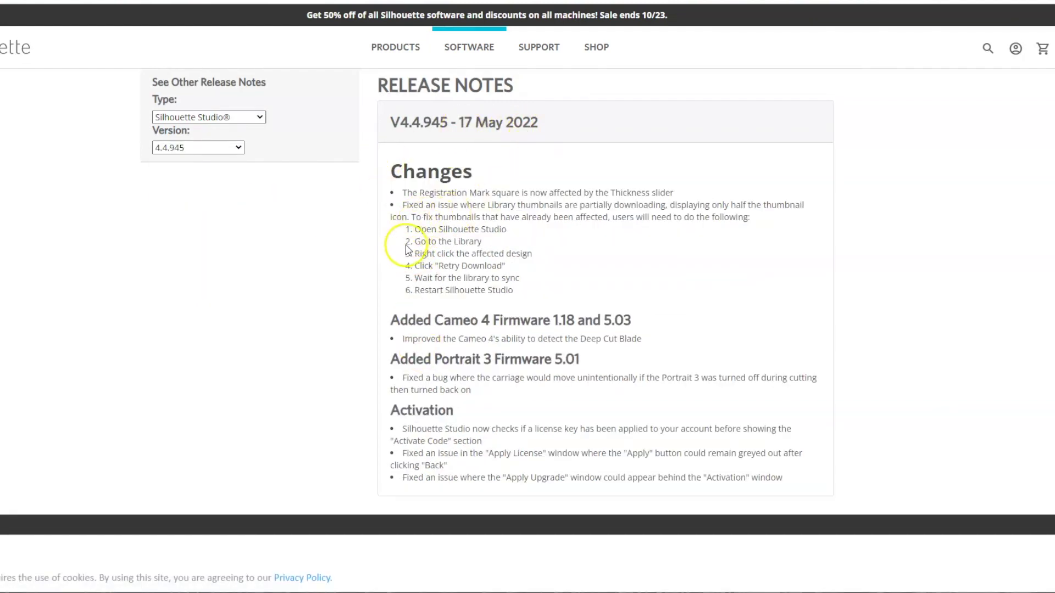
scroll(385, 338, down, 1)
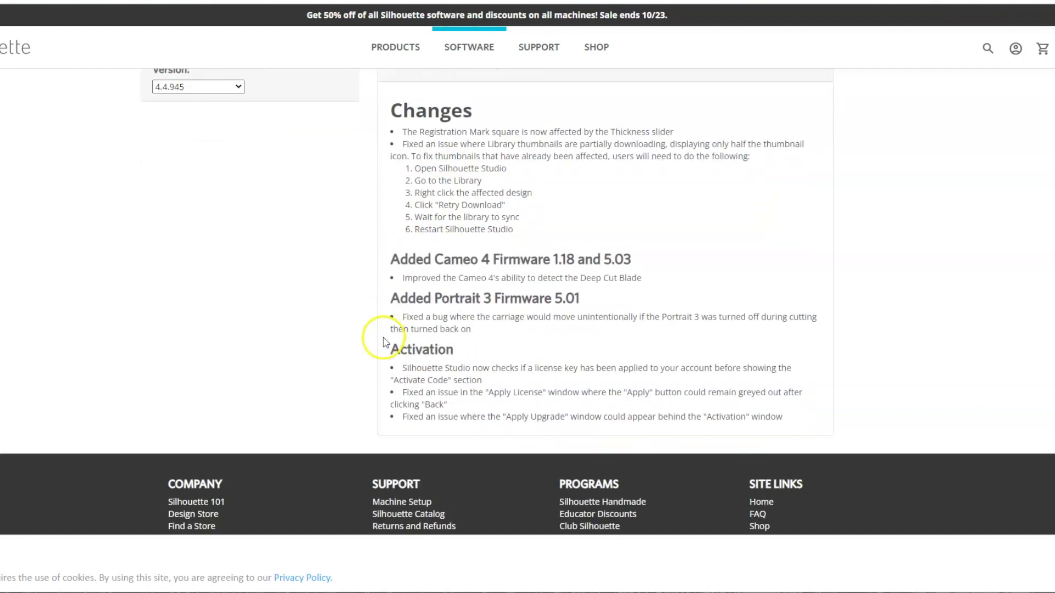
scroll(339, 338, up, 1)
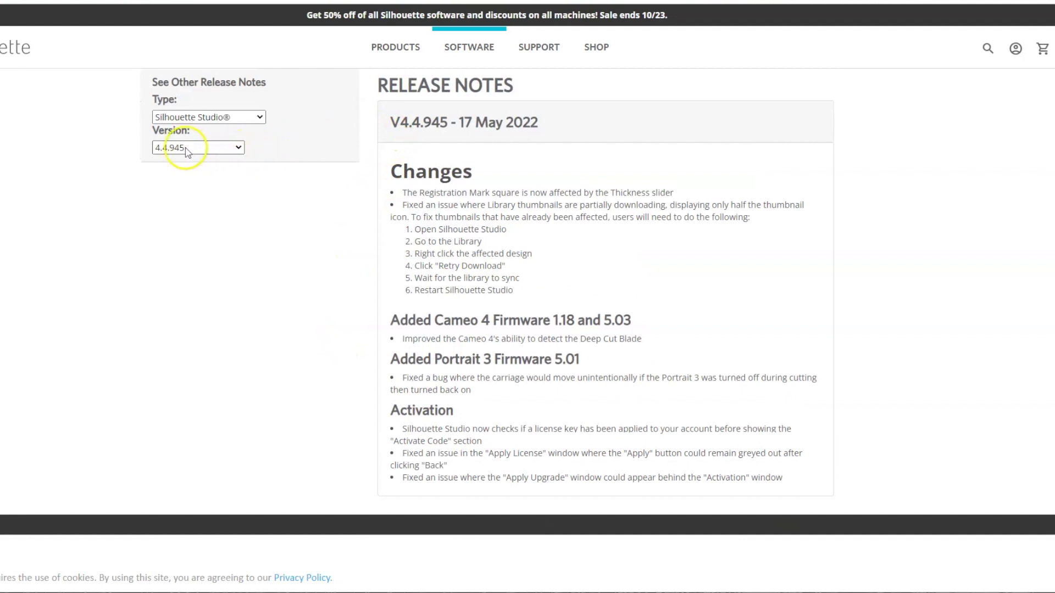
click(171, 154)
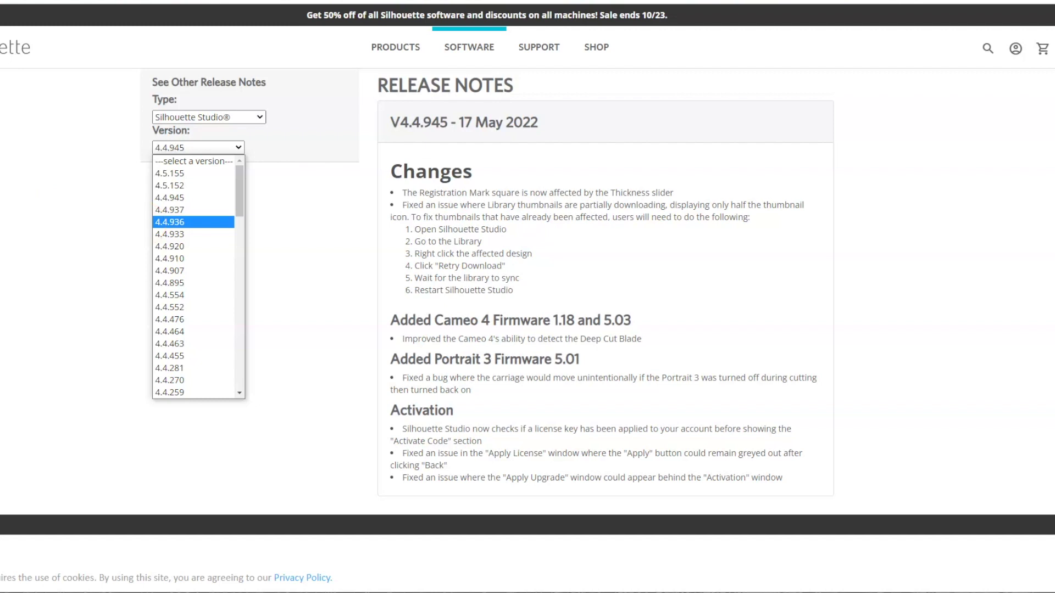
key(Escape)
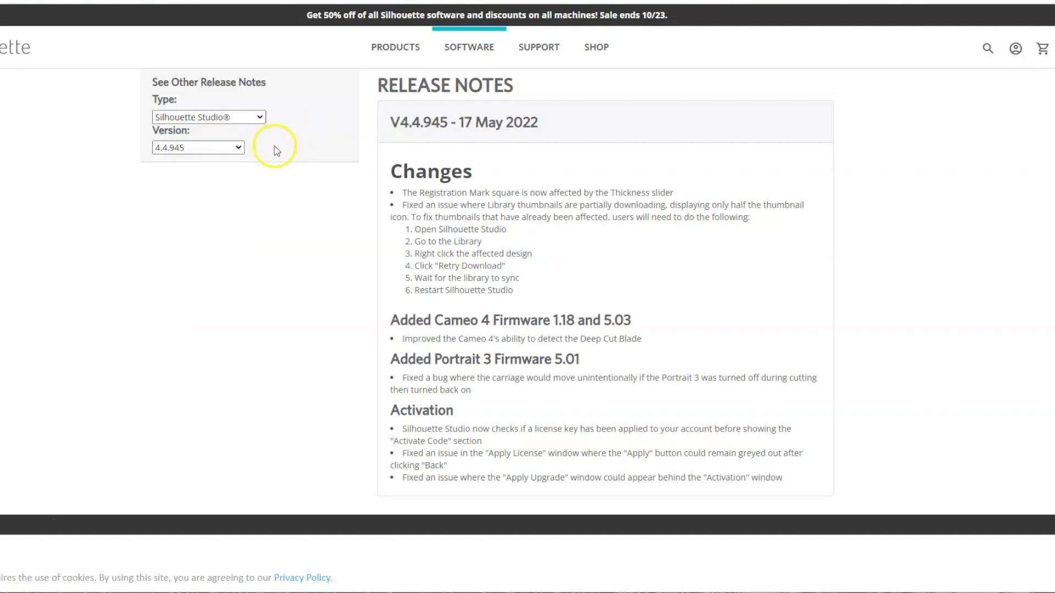
click(238, 147)
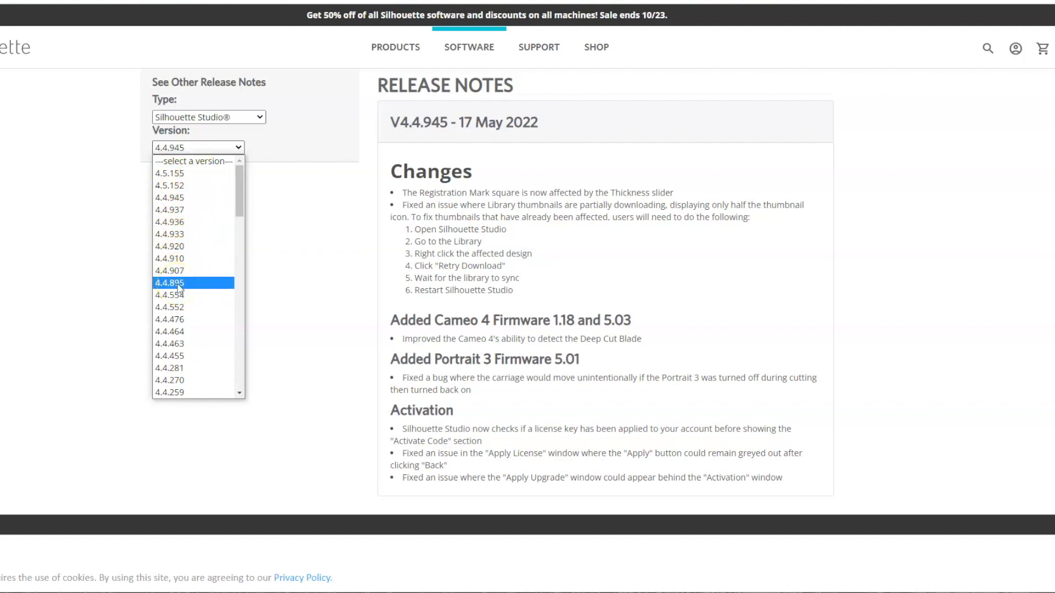
click(173, 222)
click(236, 147)
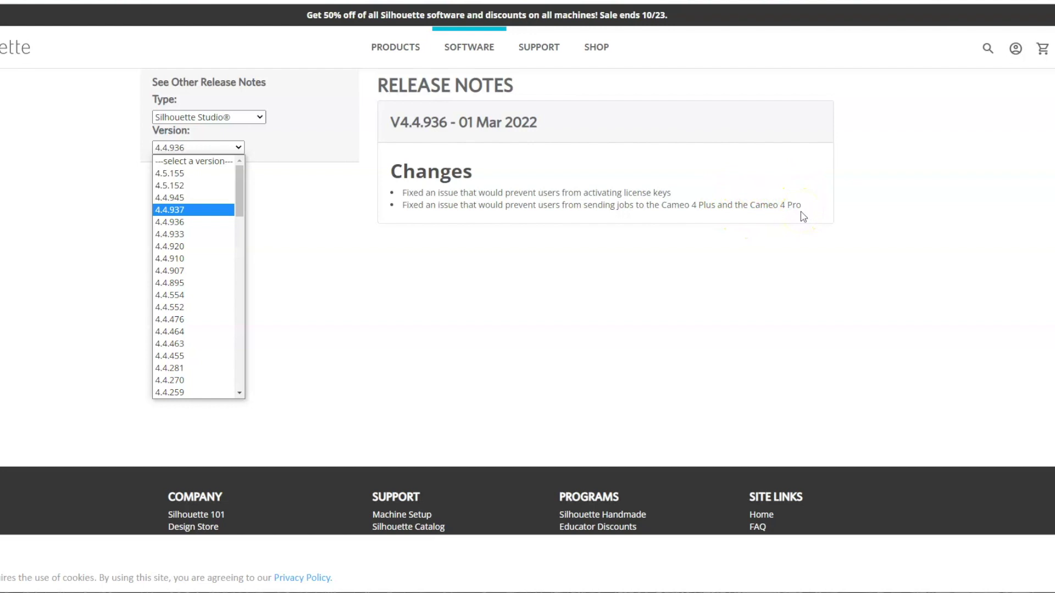
click(160, 198)
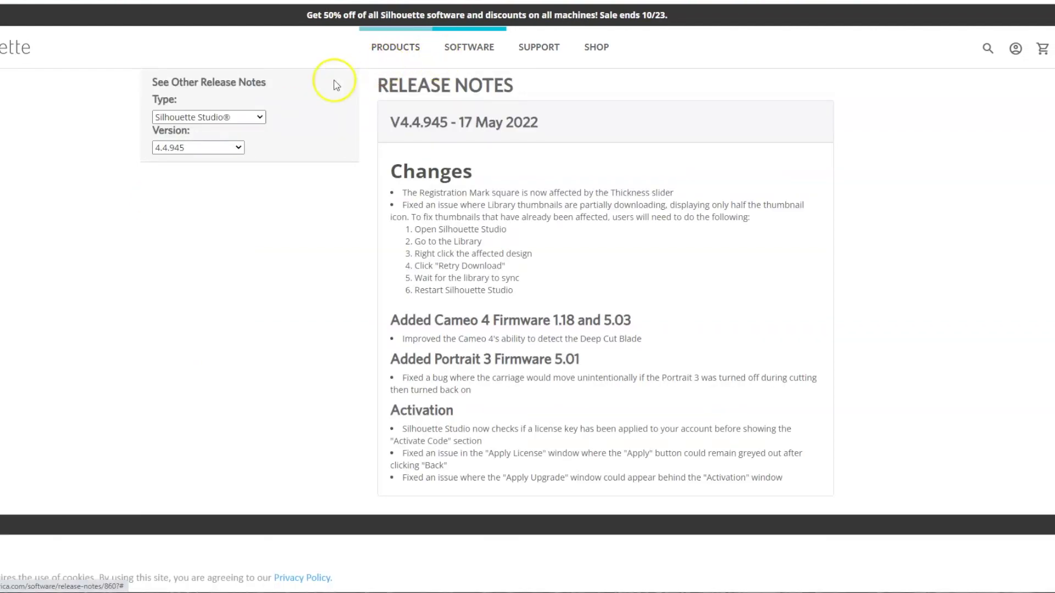
Return to the full Silhouette Studio product page and bring up the legacy versions list.
key(alt+Left)
click(165, 243)
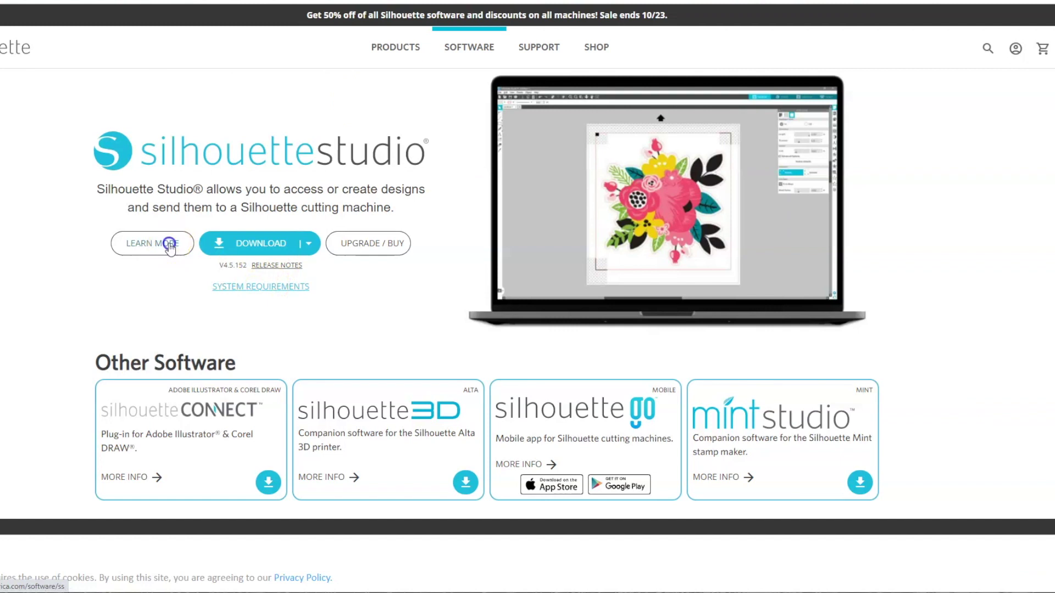
click(429, 277)
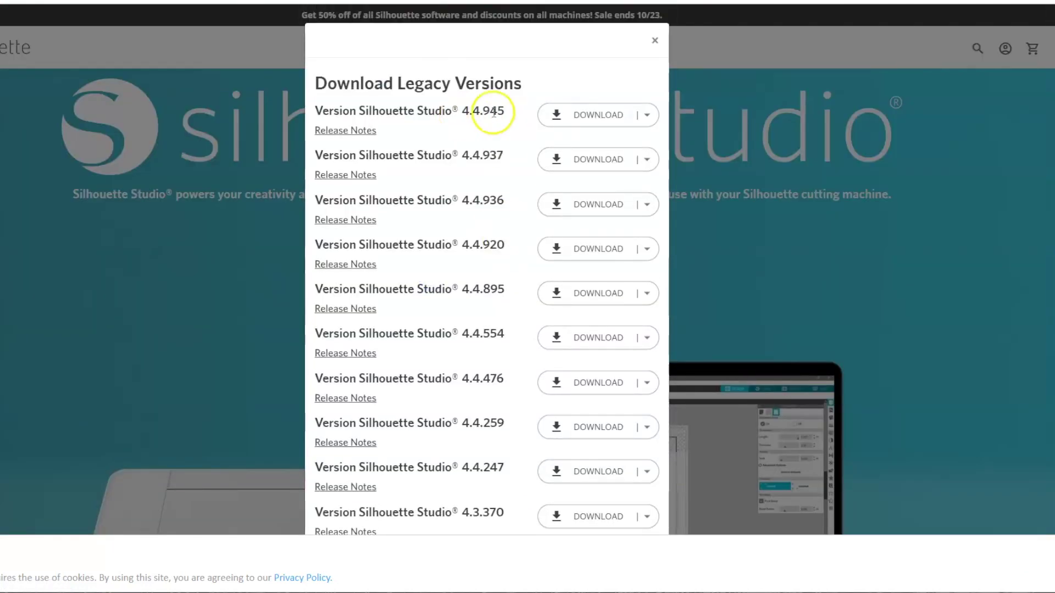
Download the Windows installer for version 4.4.945, close the list, and open the downloaded .exe.
click(586, 118)
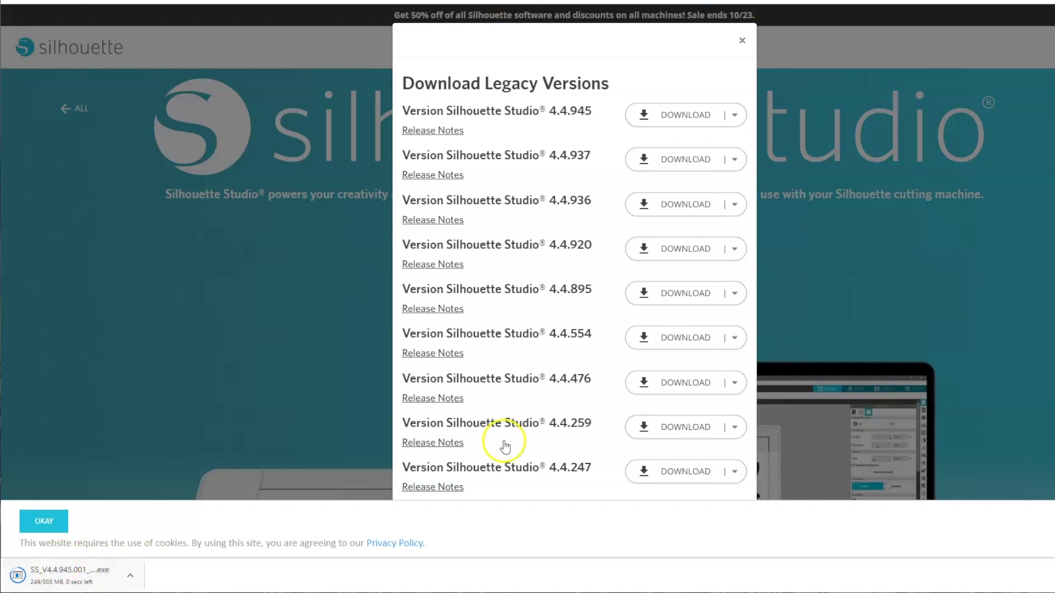
click(736, 118)
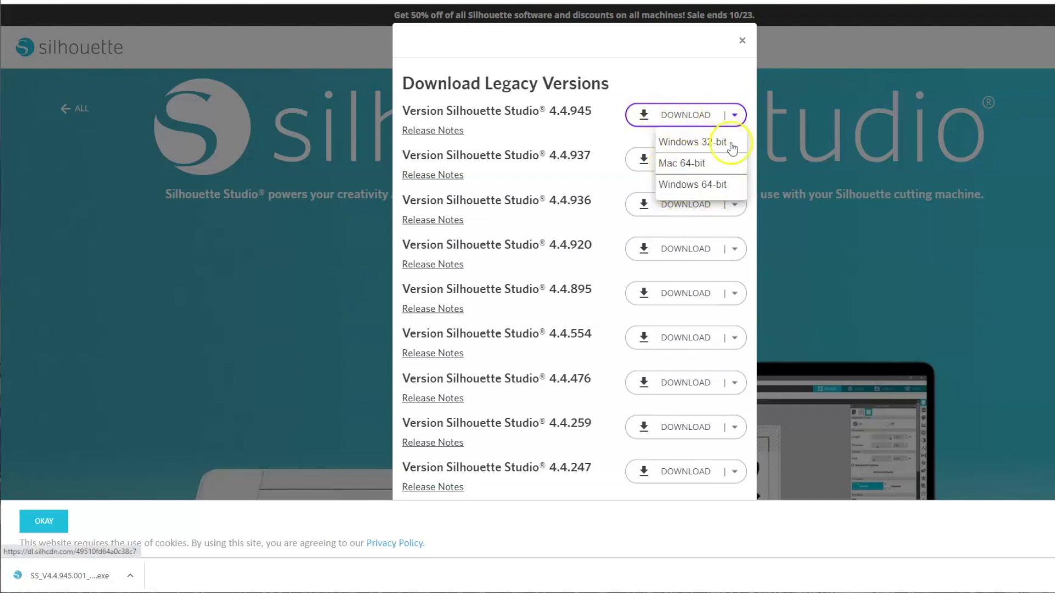
click(743, 40)
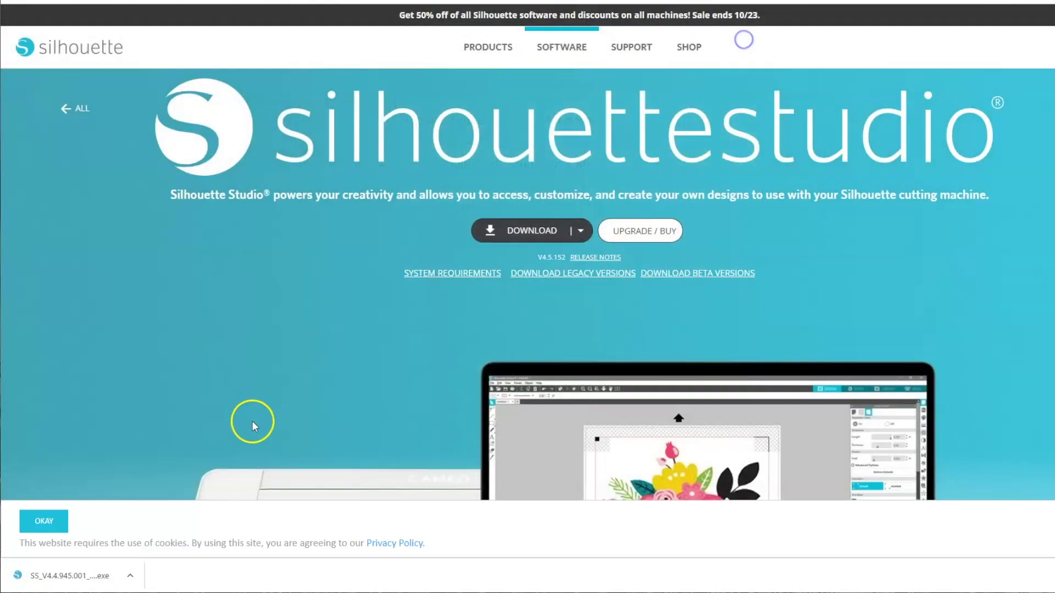
click(81, 578)
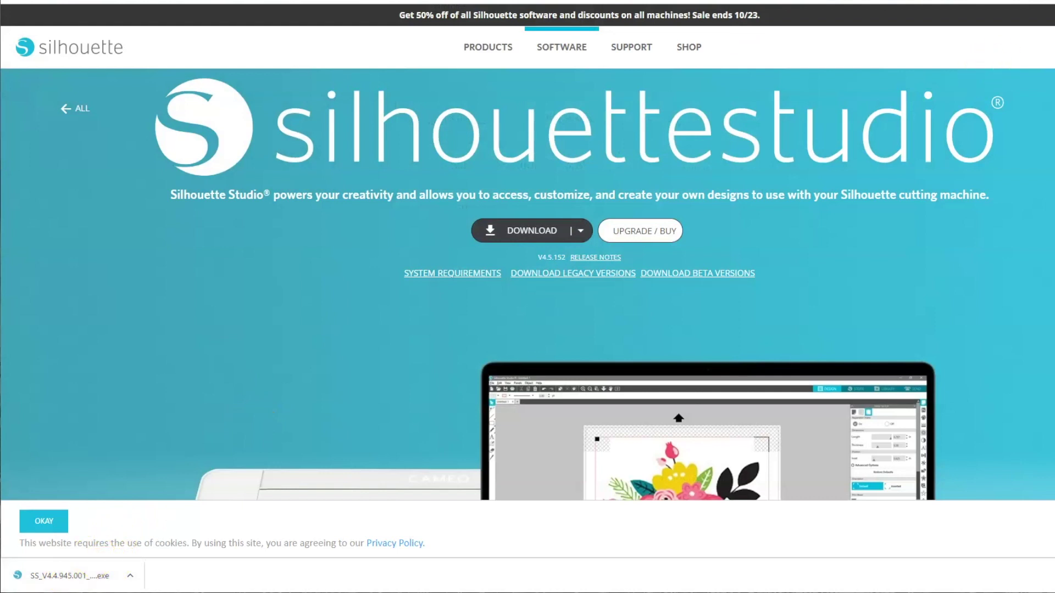
Run the 4.4.945 installer, keeping the default Silhouette America folder under Program Files, and install.
click(52, 574)
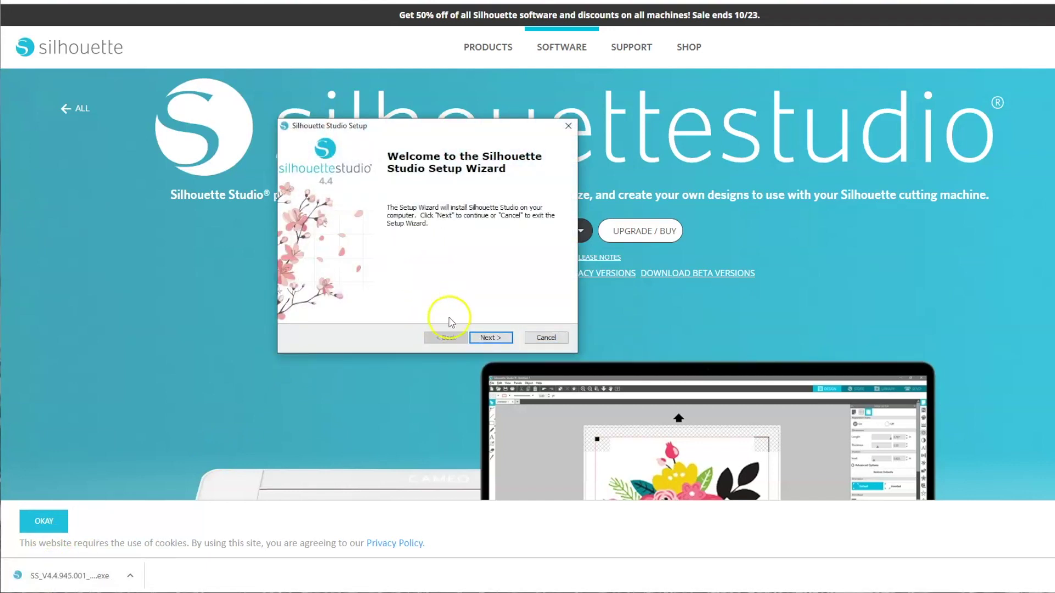
click(484, 339)
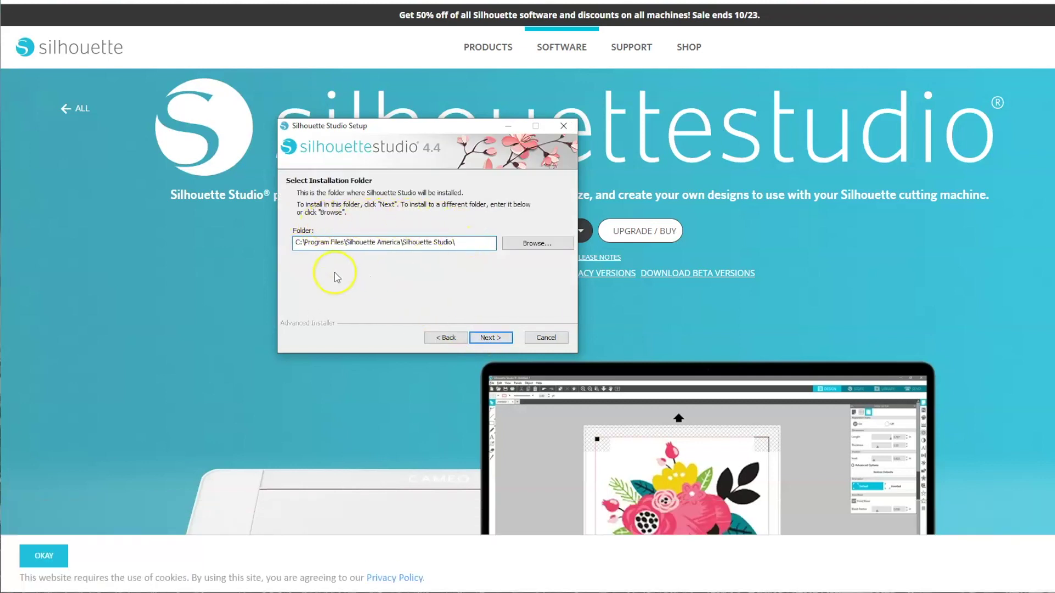
click(482, 339)
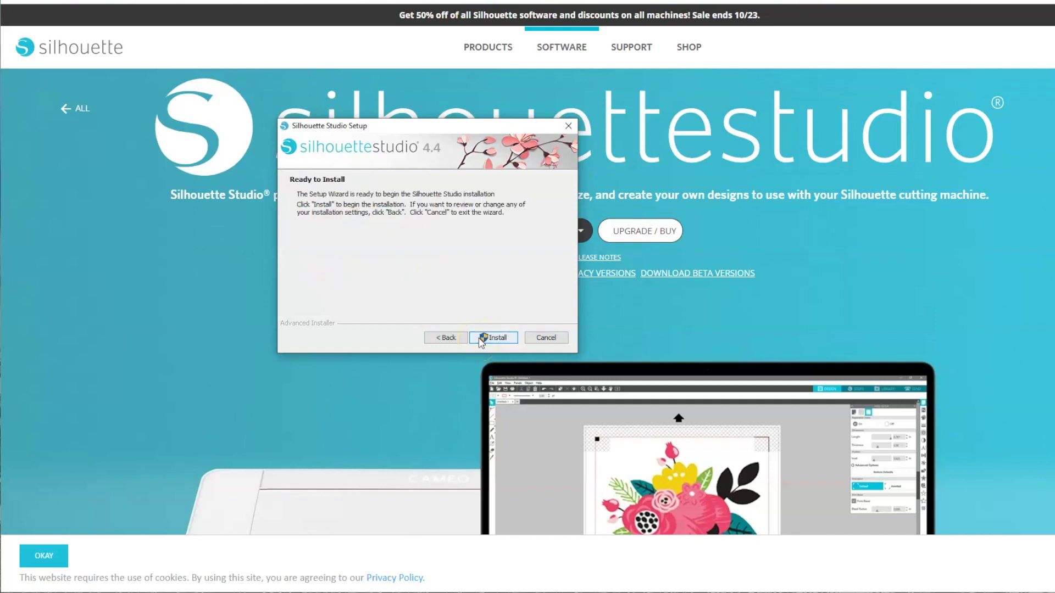
click(482, 338)
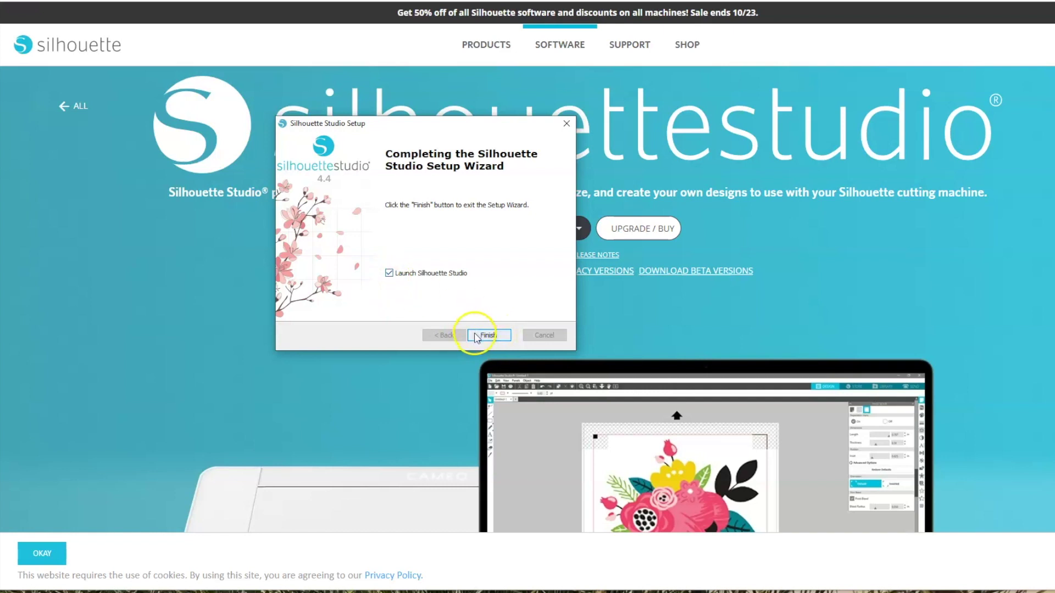
Finish setup to launch Silhouette Studio and confirm Do not Check for Updates.
click(475, 336)
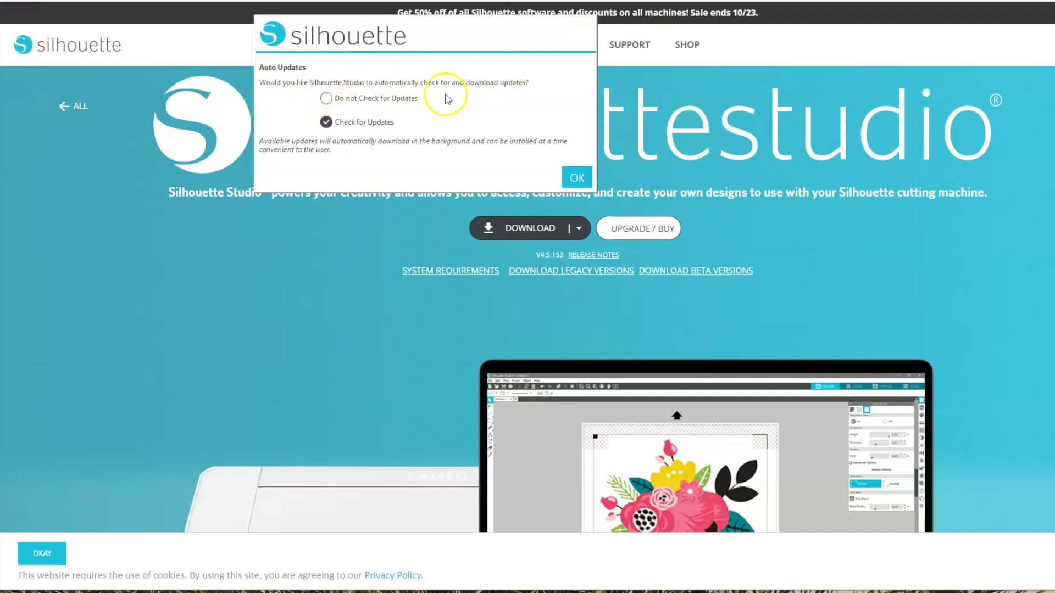
click(326, 98)
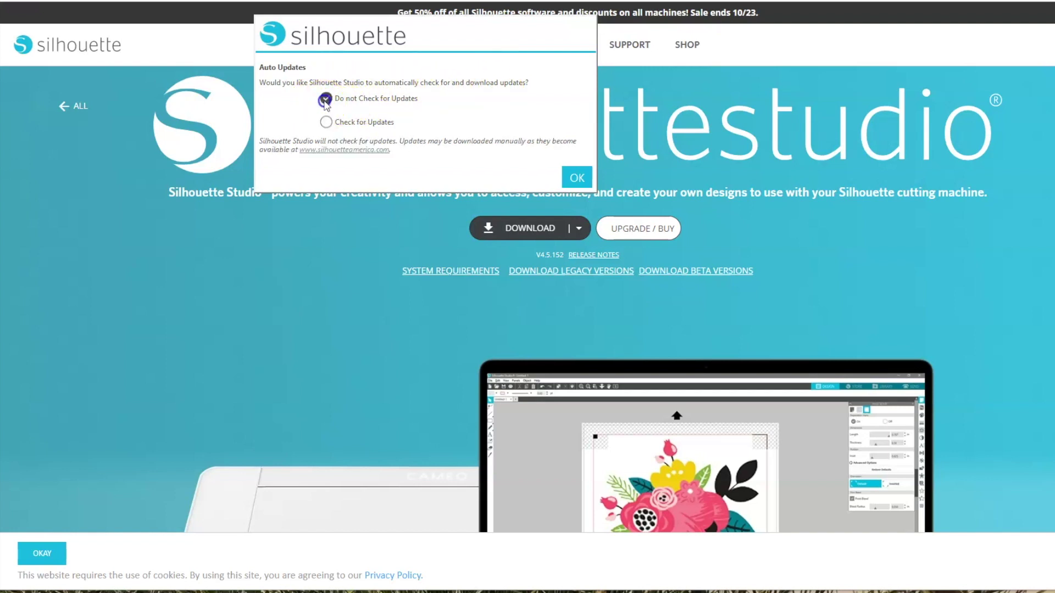
click(326, 122)
click(326, 99)
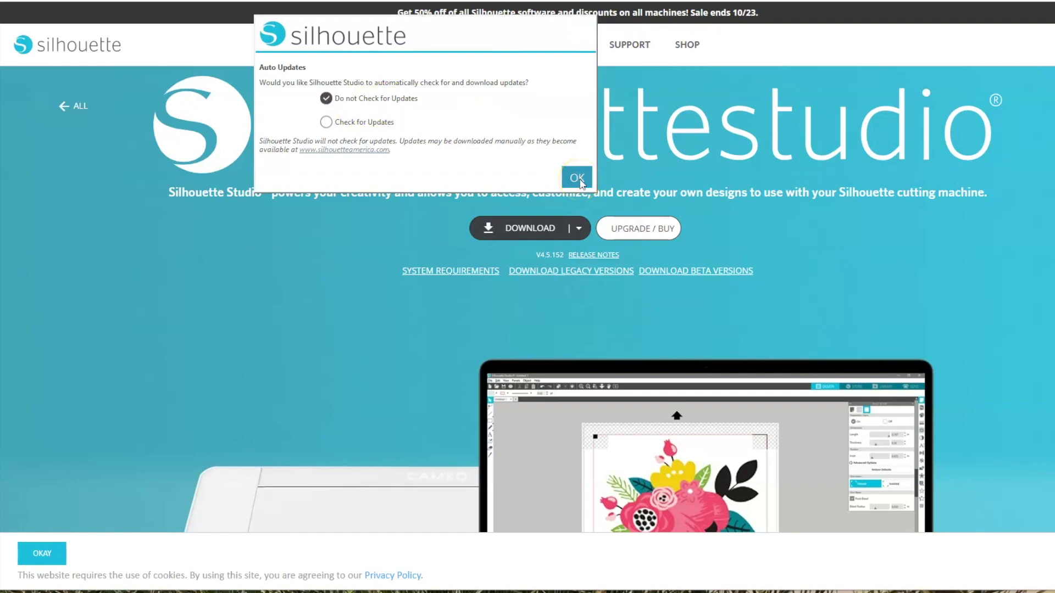
click(577, 178)
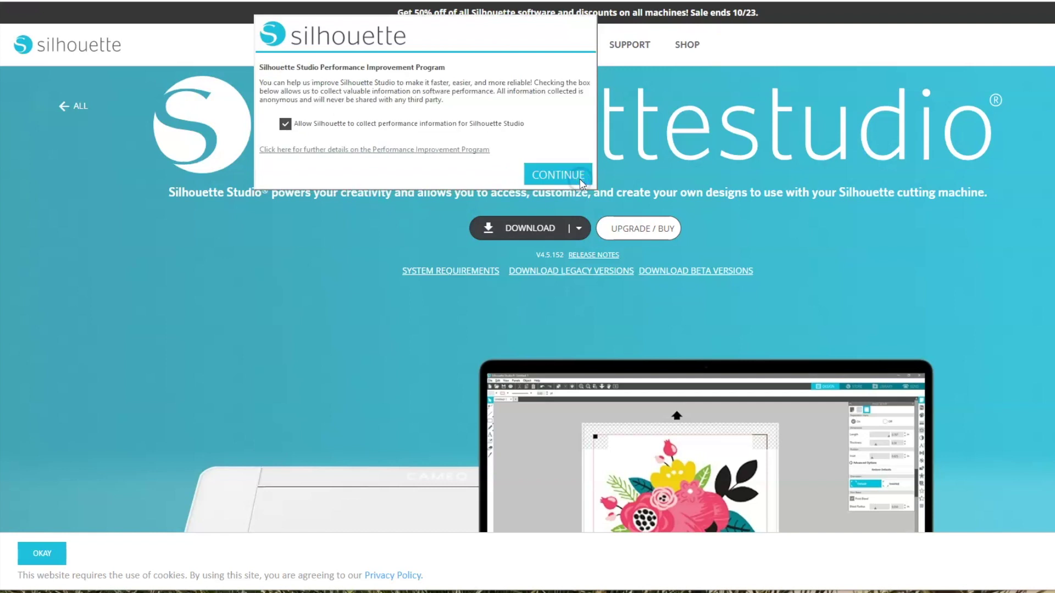
Leave performance data sharing allowed on the Performance Improvement Program page and continue.
click(286, 126)
click(293, 135)
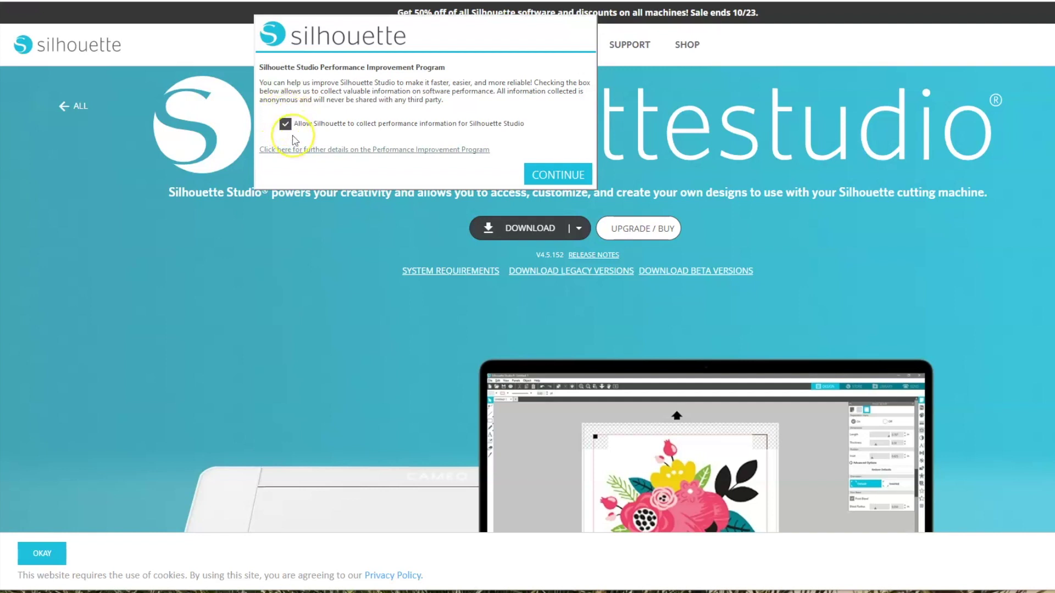
click(554, 171)
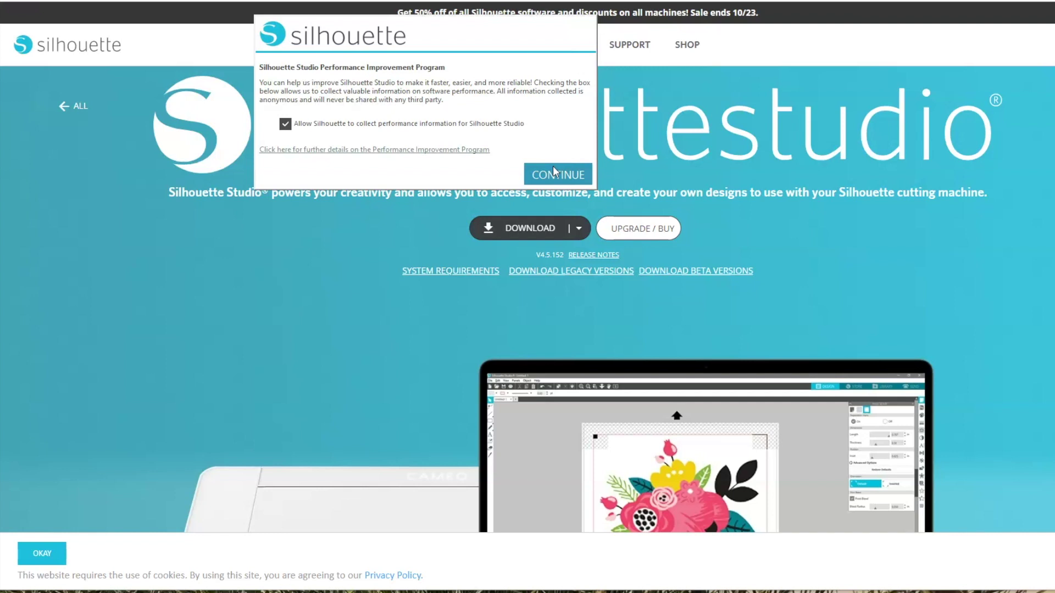
Read through the Silhouette Studio license agreement and accept it with I Agree.
scroll(326, 144, down, 5)
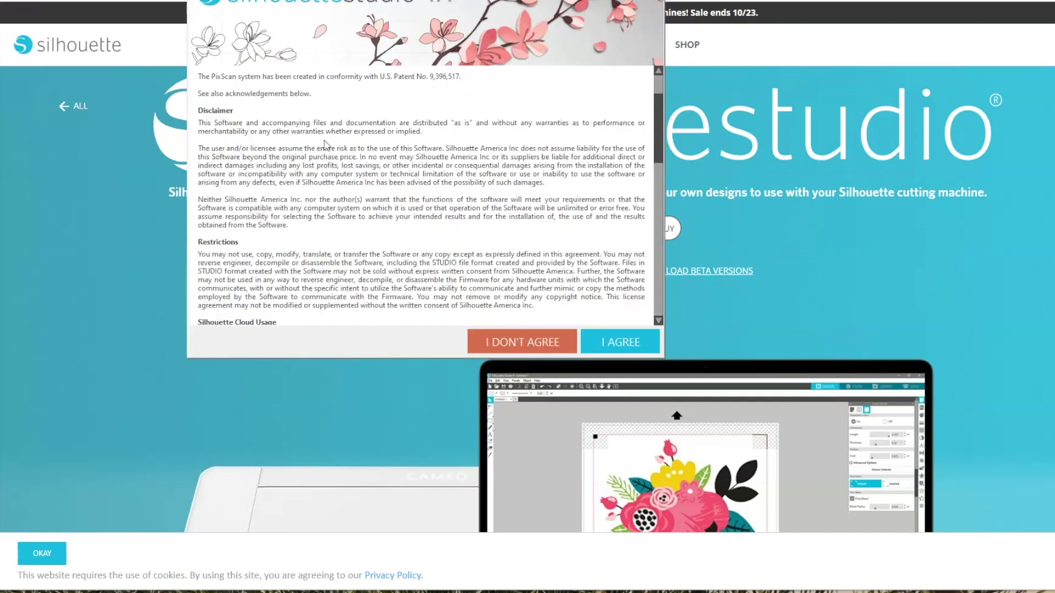
scroll(326, 145, down, 5)
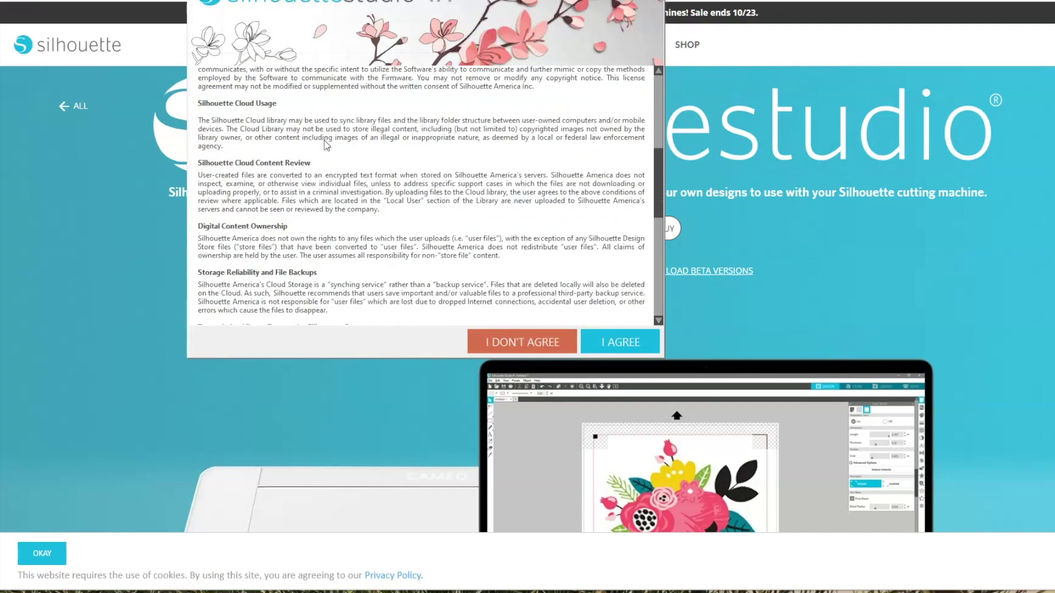
scroll(326, 144, down, 8)
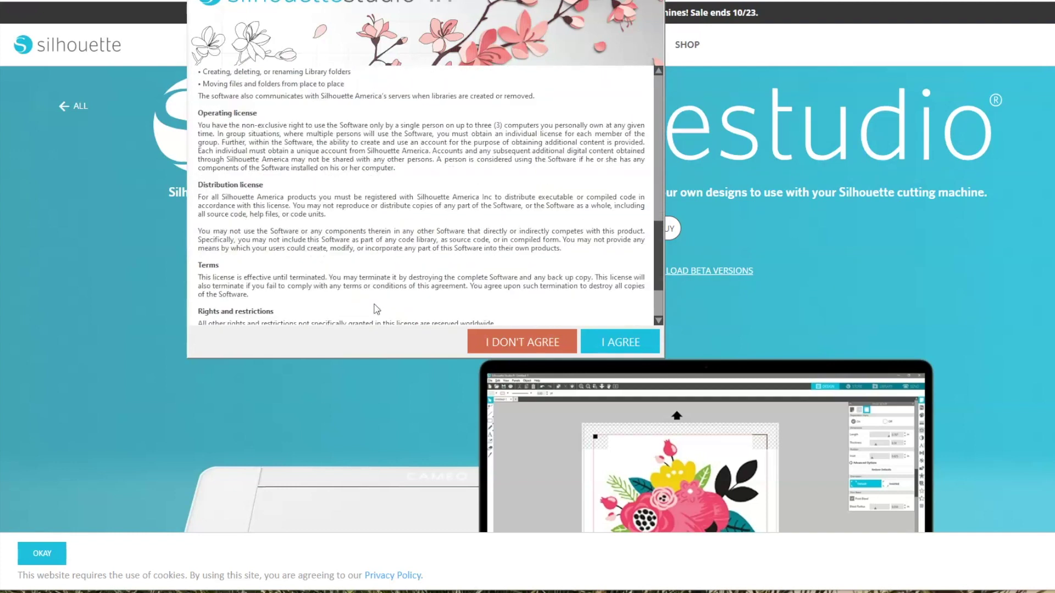
scroll(568, 303, up, 12)
scroll(568, 303, up, 1)
scroll(266, 235, down, 1)
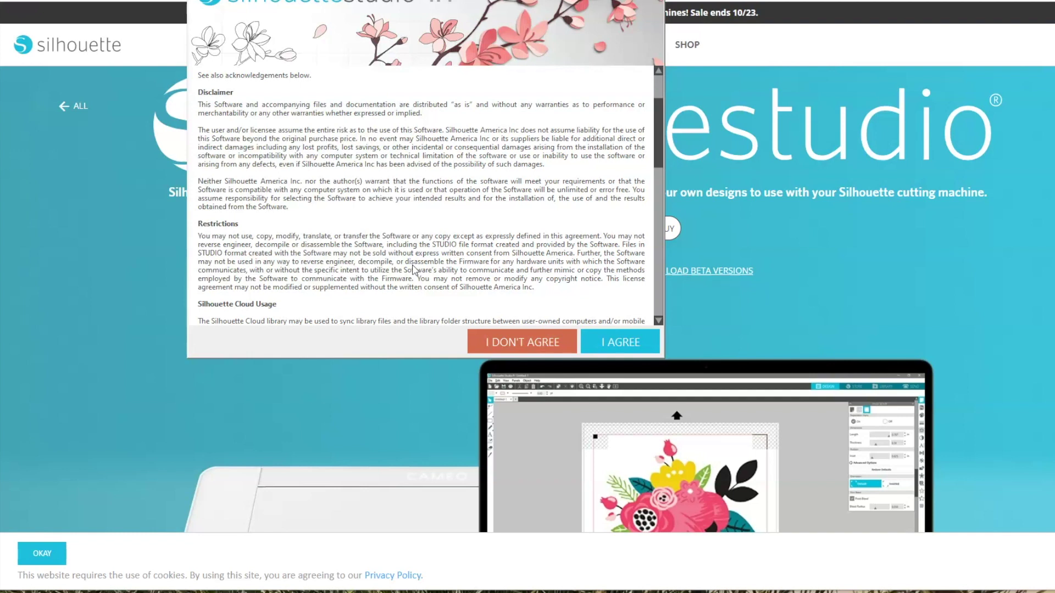
scroll(549, 286, down, 2)
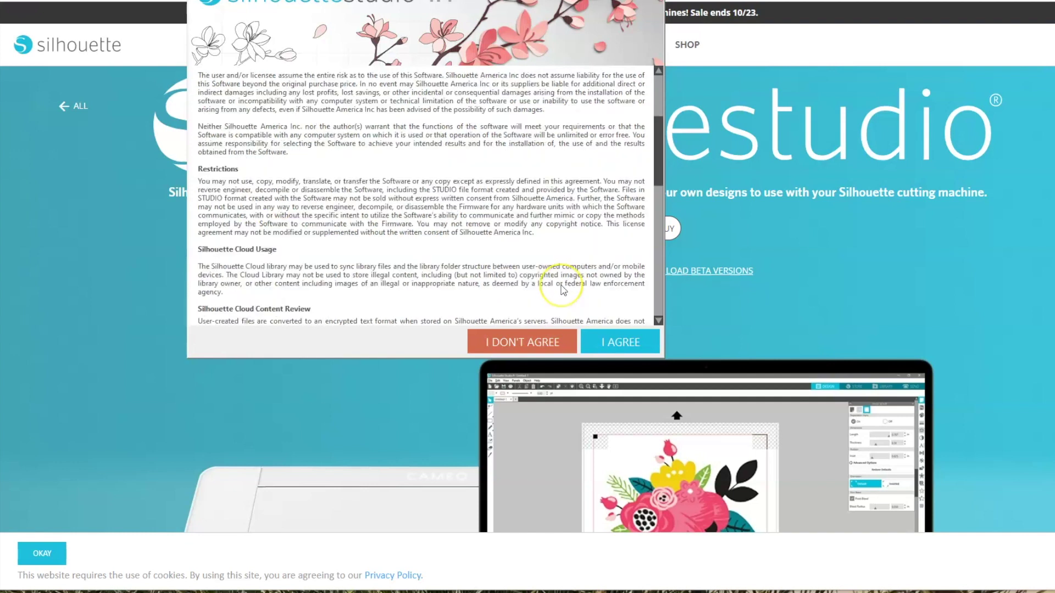
scroll(562, 289, down, 5)
click(616, 343)
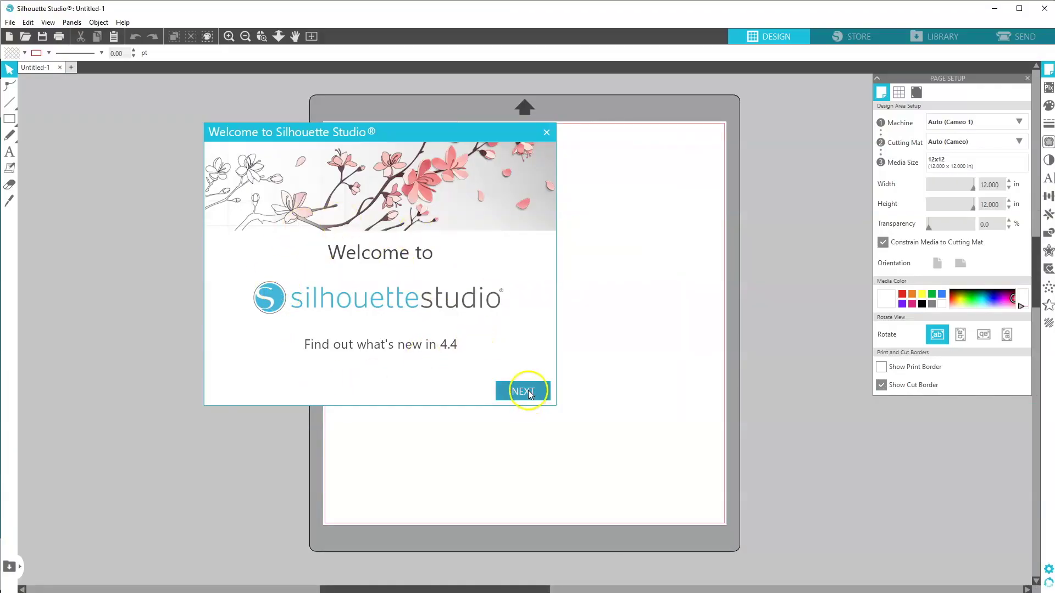
Step through the tour pages Smart Snapping, Print Preview, PNG Auto-Trace and Further Help to Thank you.
click(507, 389)
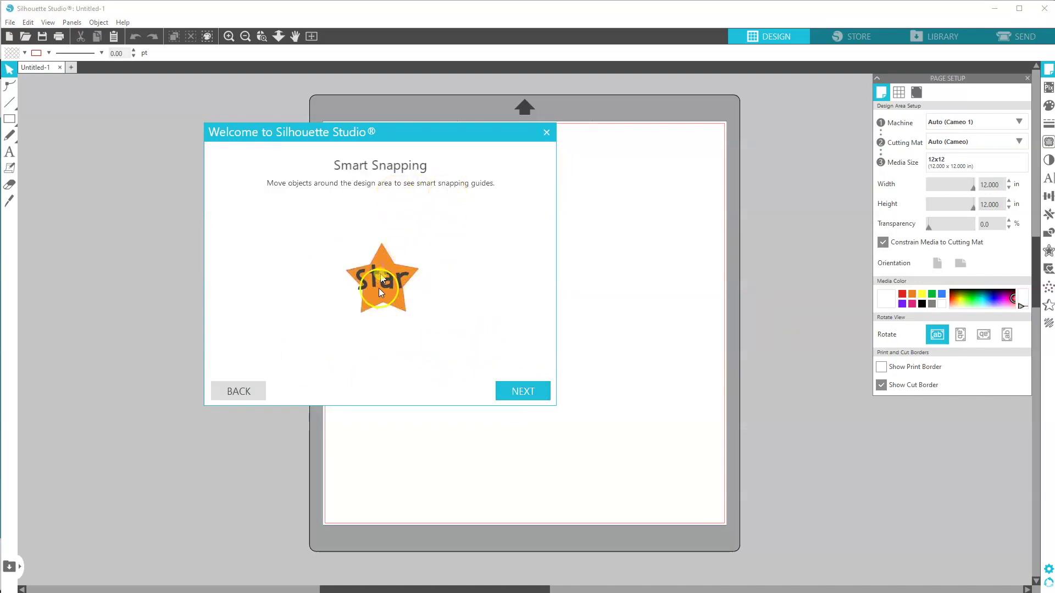
click(513, 392)
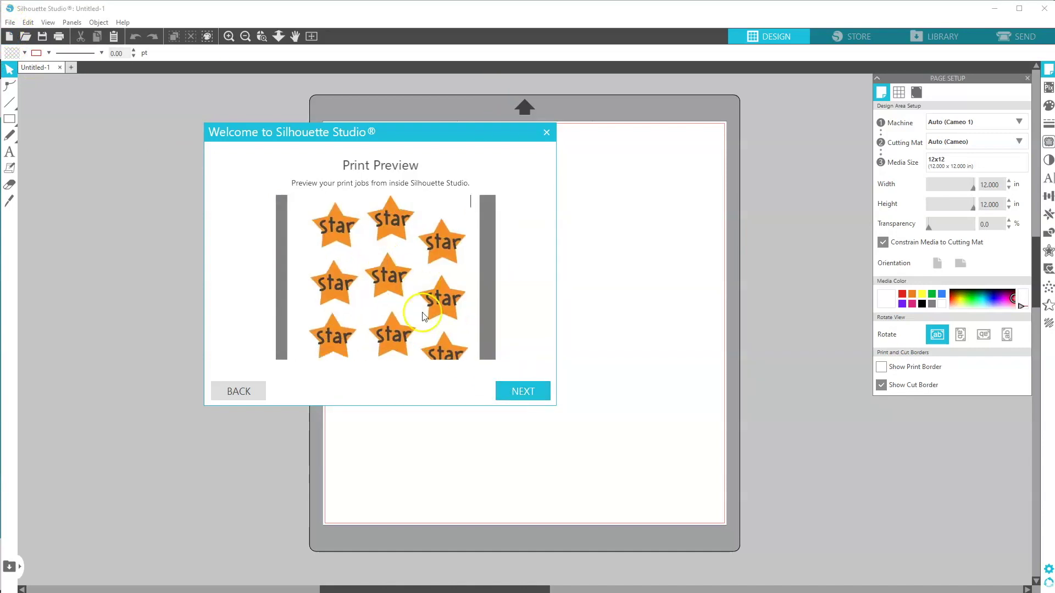
click(533, 391)
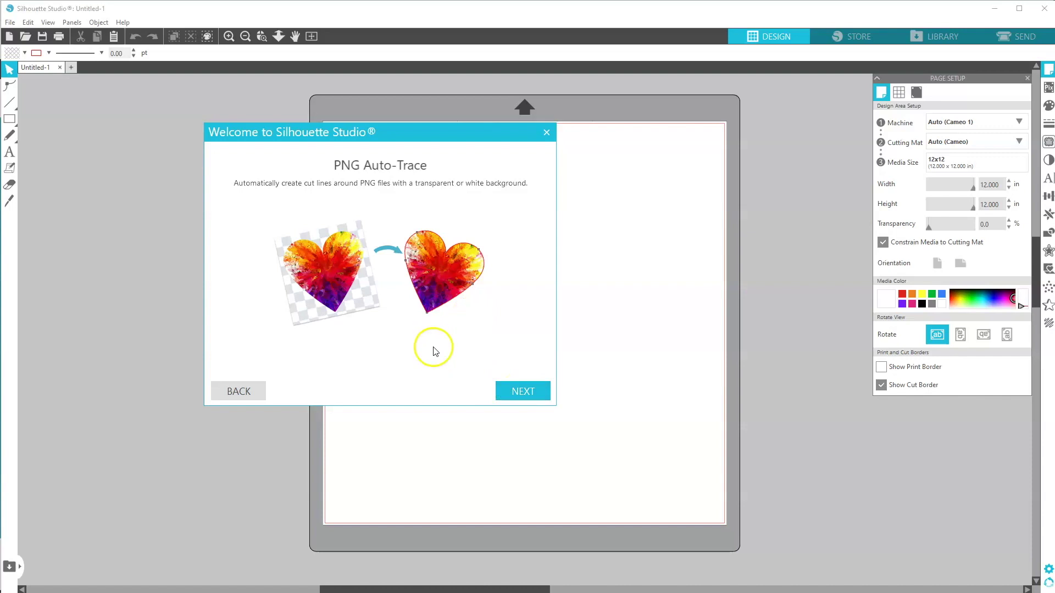
click(521, 391)
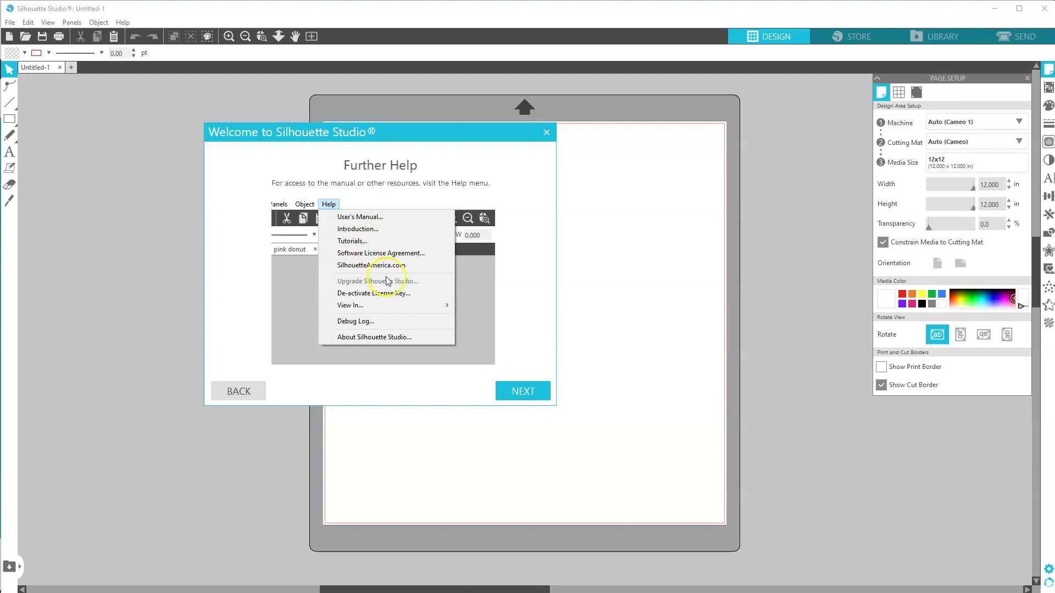
click(497, 391)
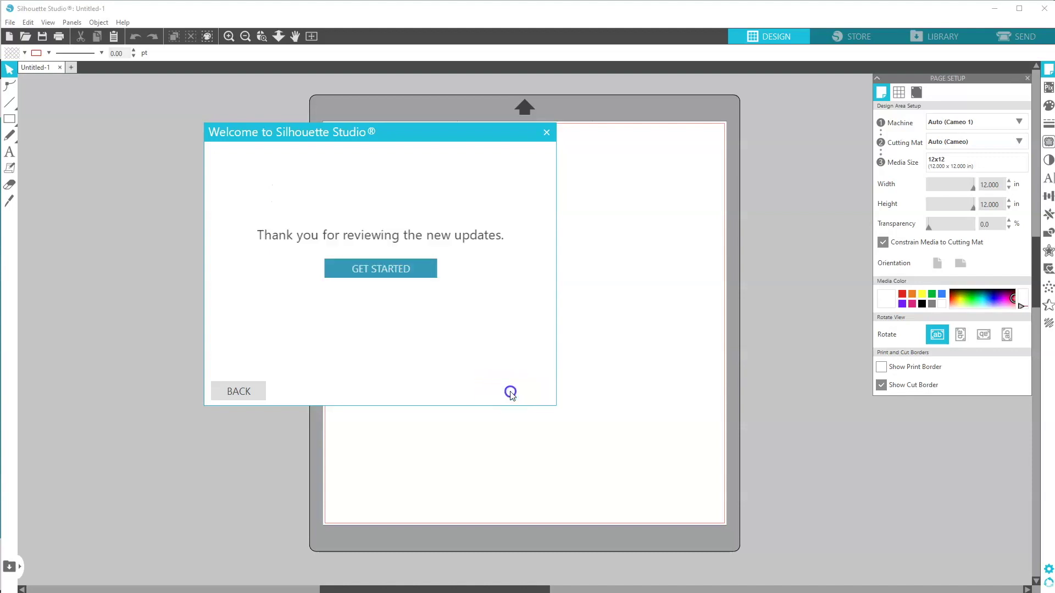
Close the welcome tour with Get Started, then look through the Help menu items.
click(359, 278)
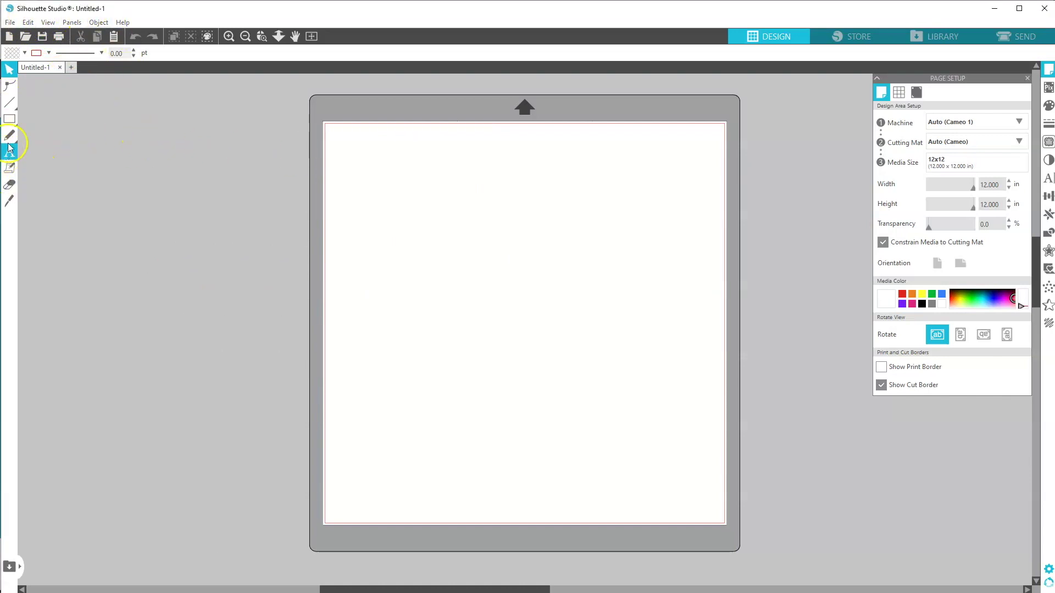
mouse_move(17, 129)
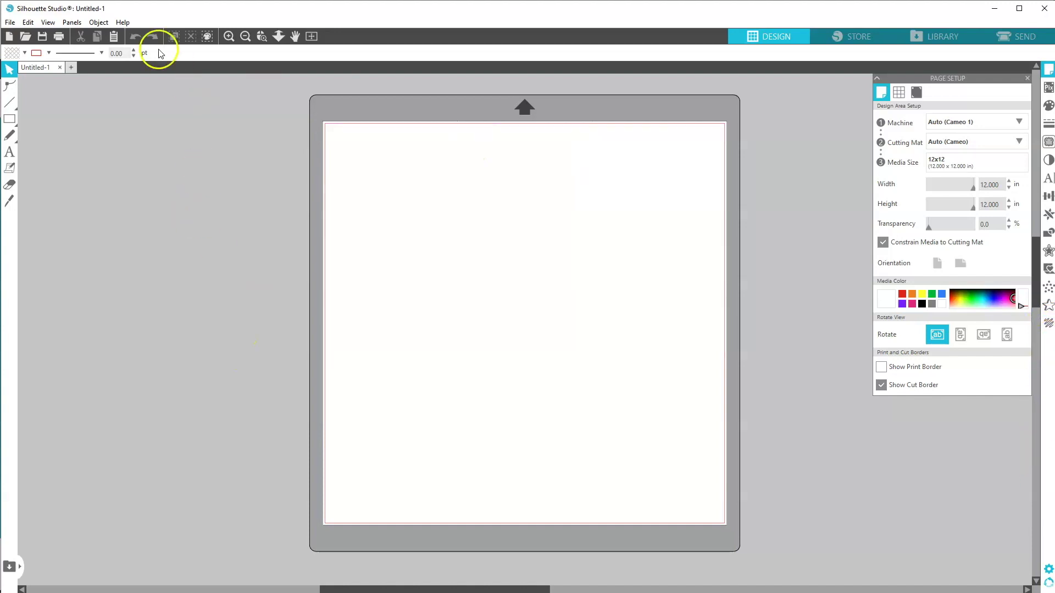
click(123, 22)
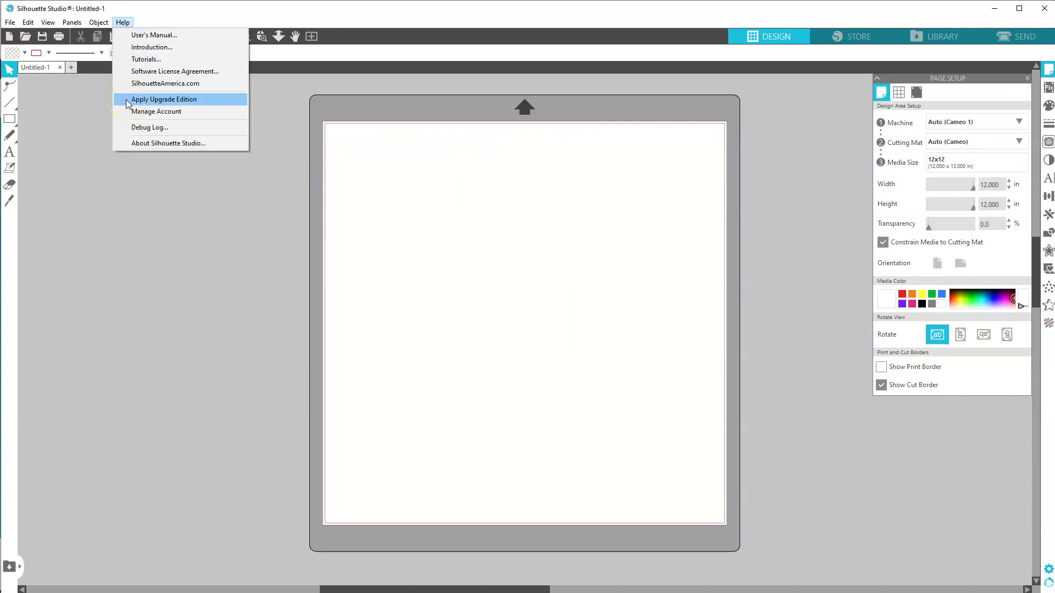
click(256, 222)
click(120, 22)
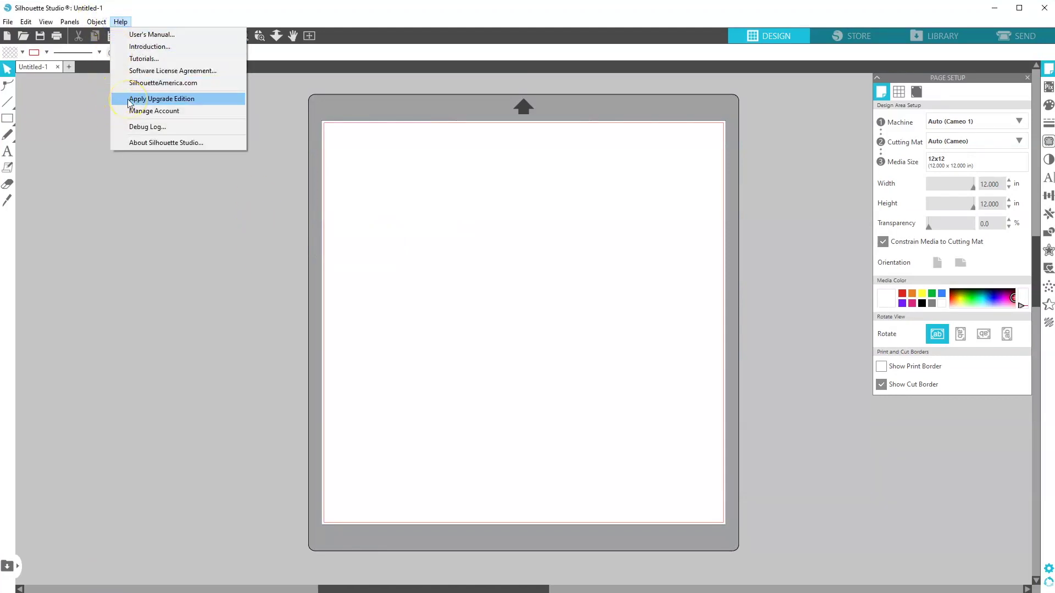
Dismiss the Help menu, go through the library welcome pages to Finish, then hide the library.
click(100, 109)
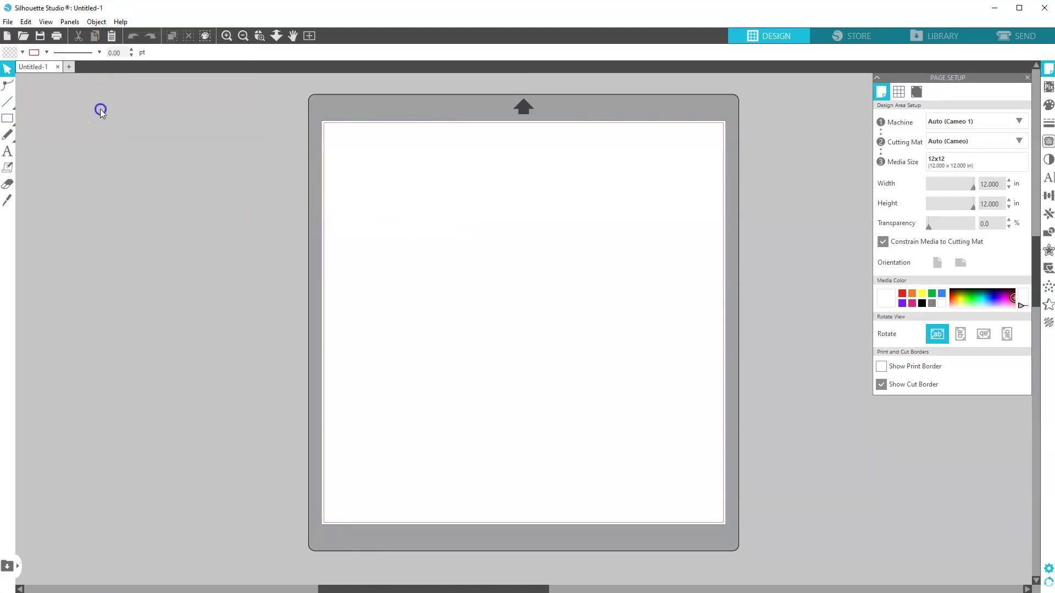
click(19, 567)
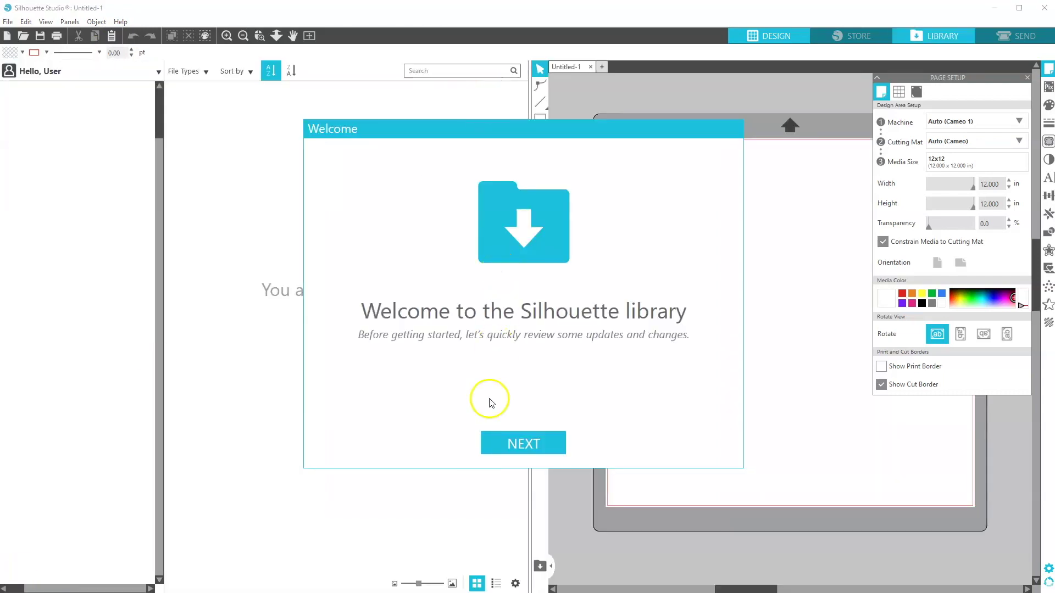
click(489, 439)
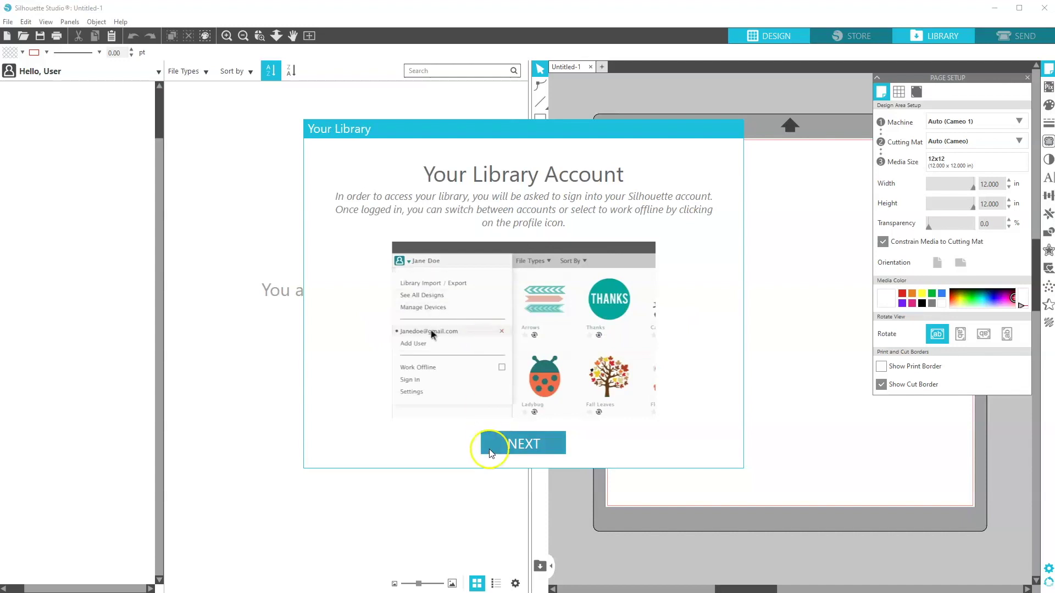
click(489, 447)
click(490, 445)
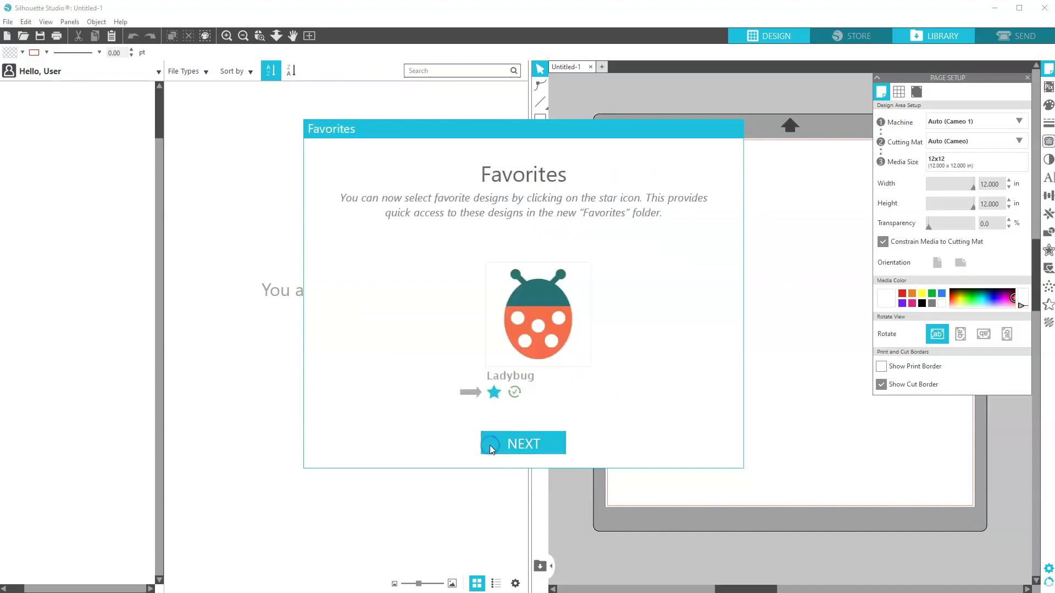
click(489, 445)
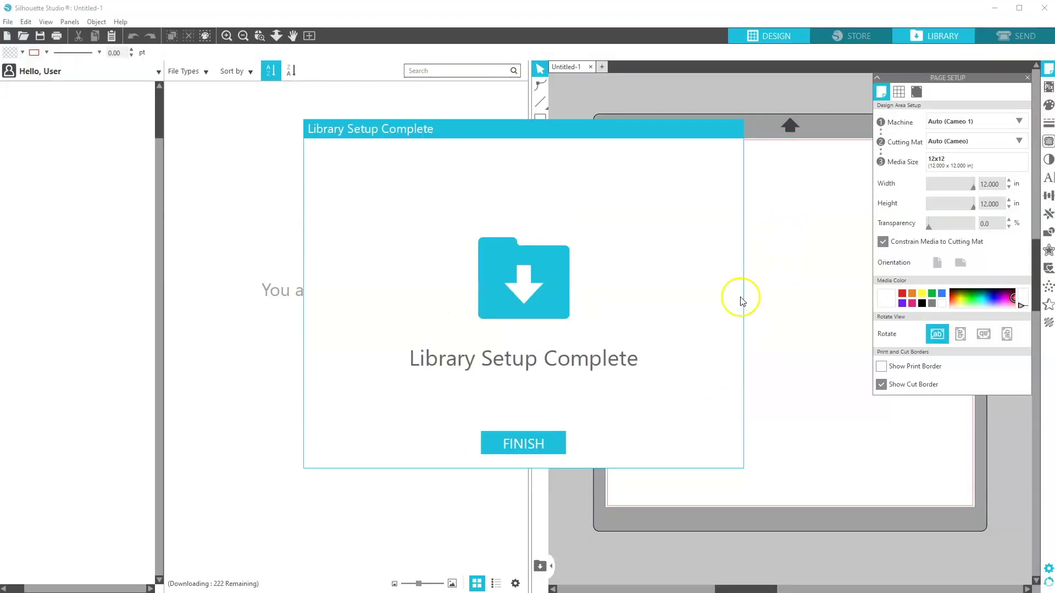
click(522, 443)
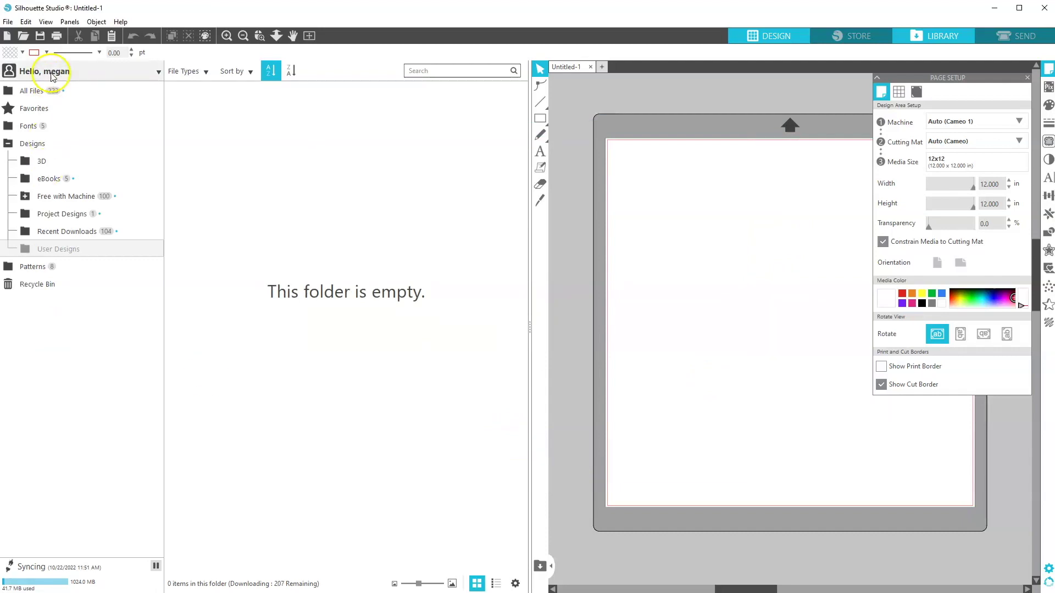
click(552, 566)
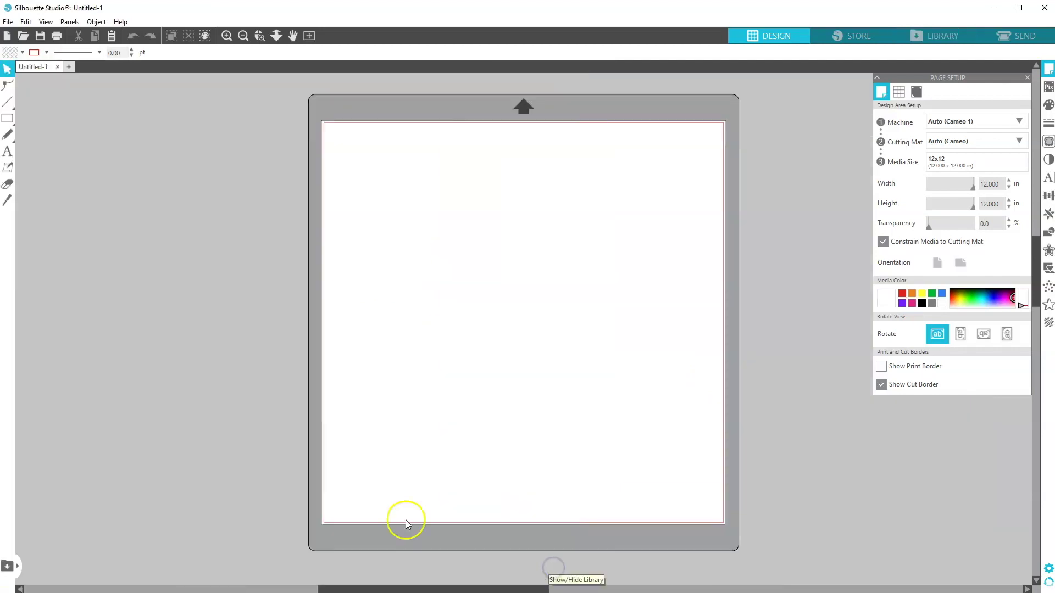
Apply the Business Edition upgrade from Help by signing in to the account, then check Help > View In.
click(120, 22)
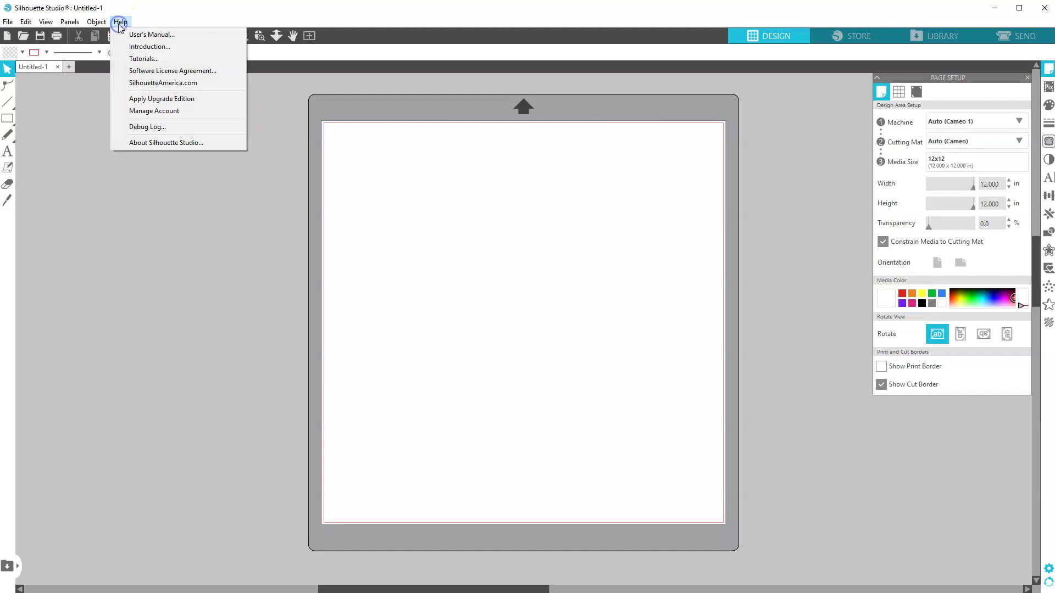
click(131, 104)
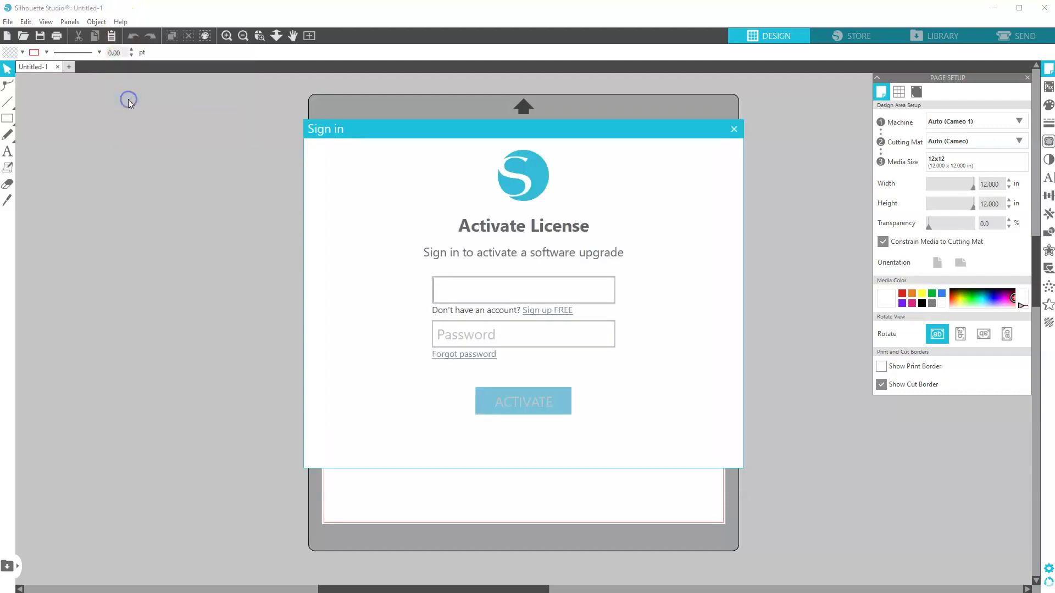
click(497, 285)
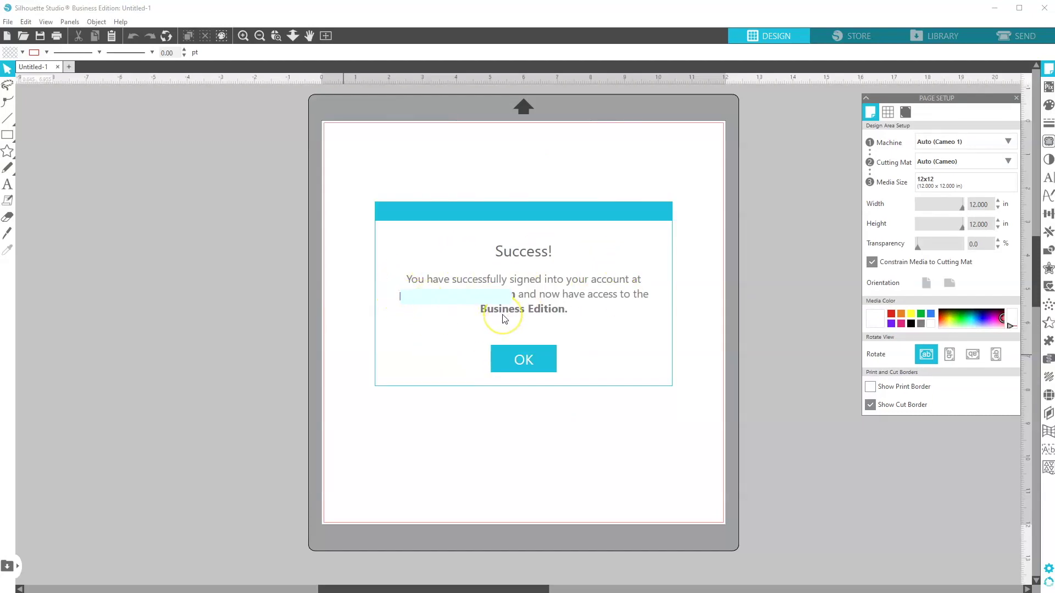
click(523, 359)
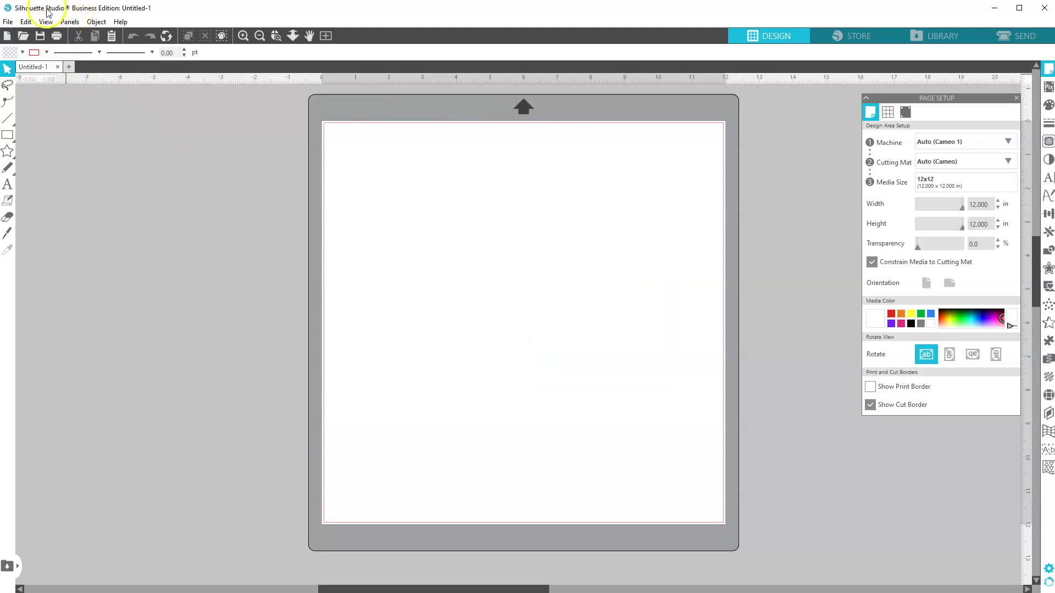
click(124, 22)
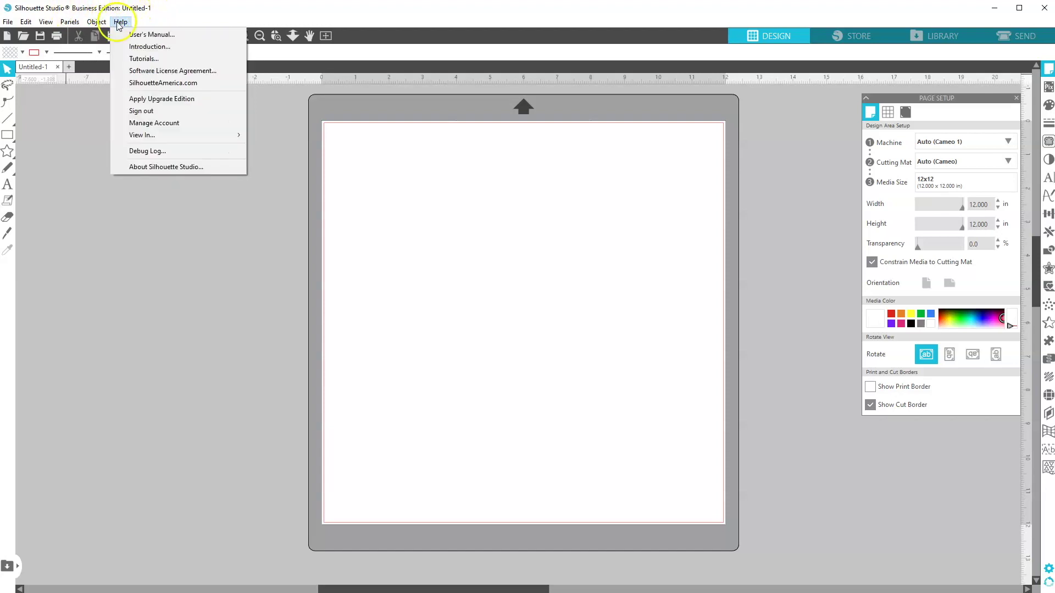
click(147, 135)
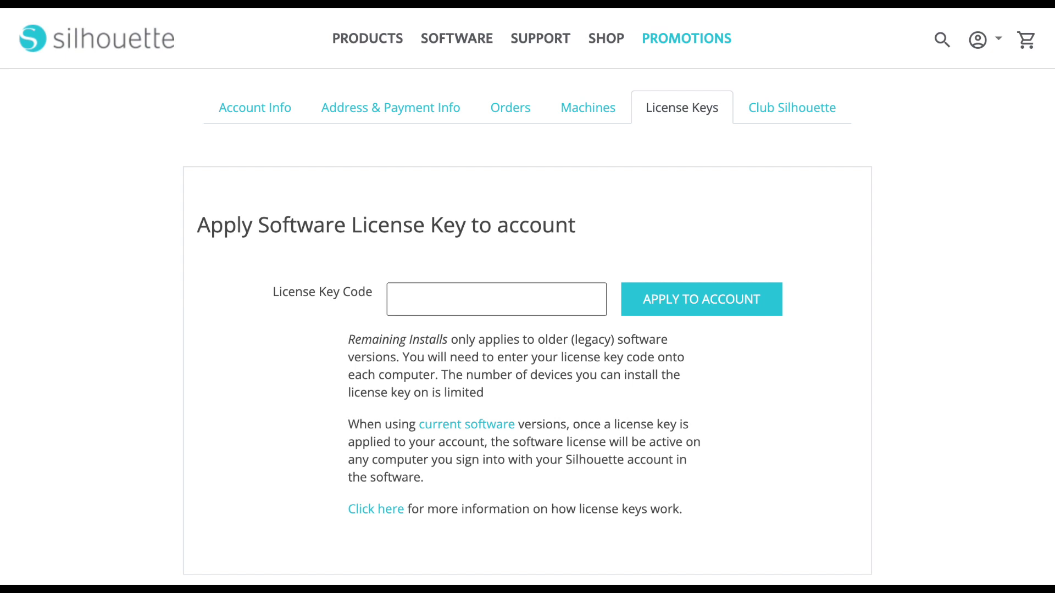
Scroll past the license key form to the My Software Licenses table.
scroll(528, 330, down, 8)
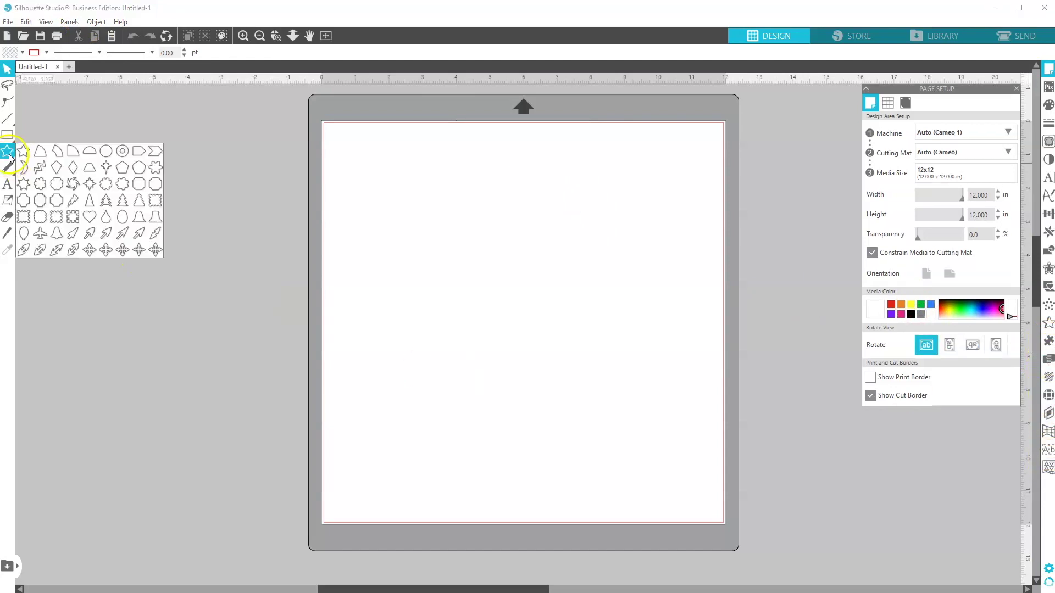
Close the basic shapes flyout, leaving the empty Untitled-1 page on the 12 x 12 in Cameo mat.
click(142, 330)
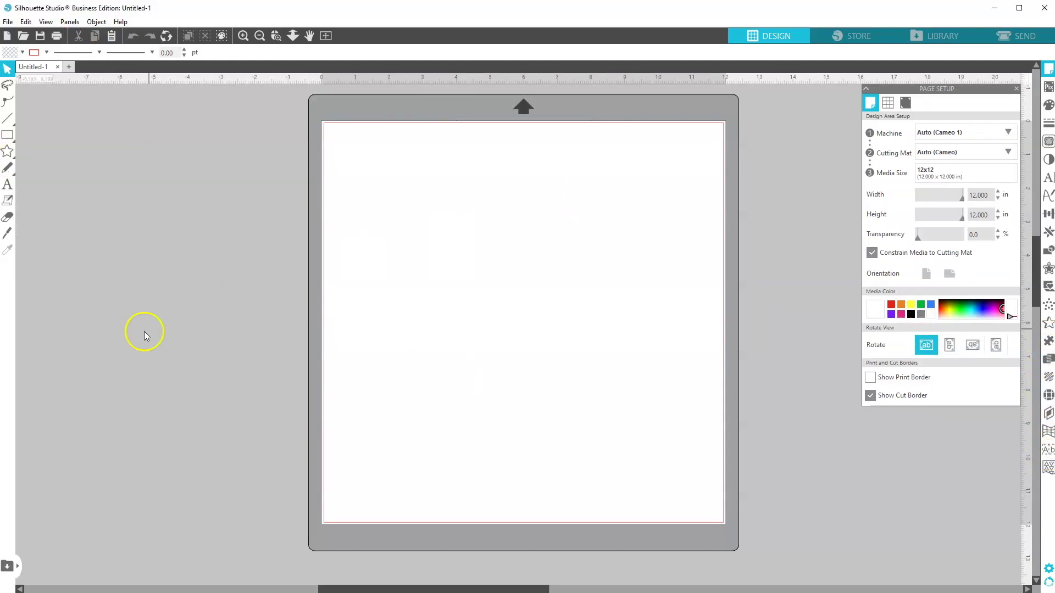